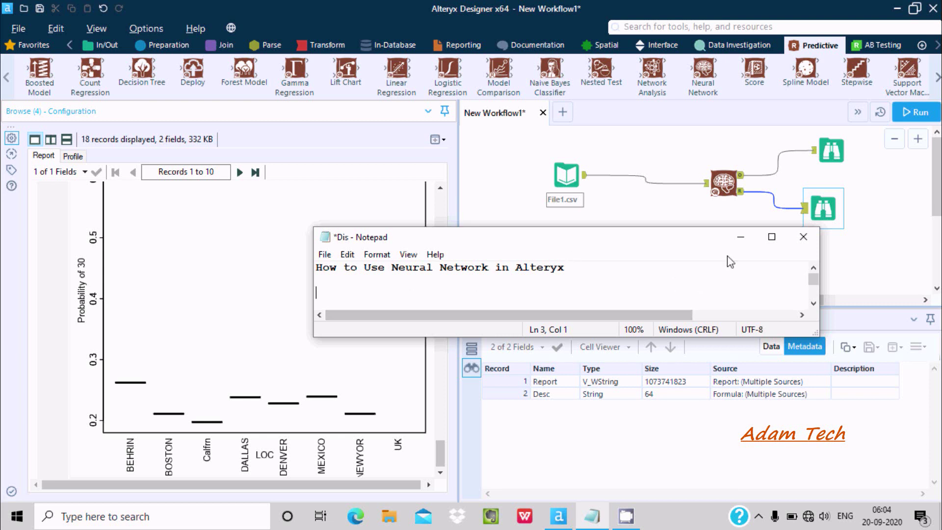
Step: Minimize the notes and deselect all tools to show the last run's messages (18.9 s, 0 errors)
left_click(740, 237)
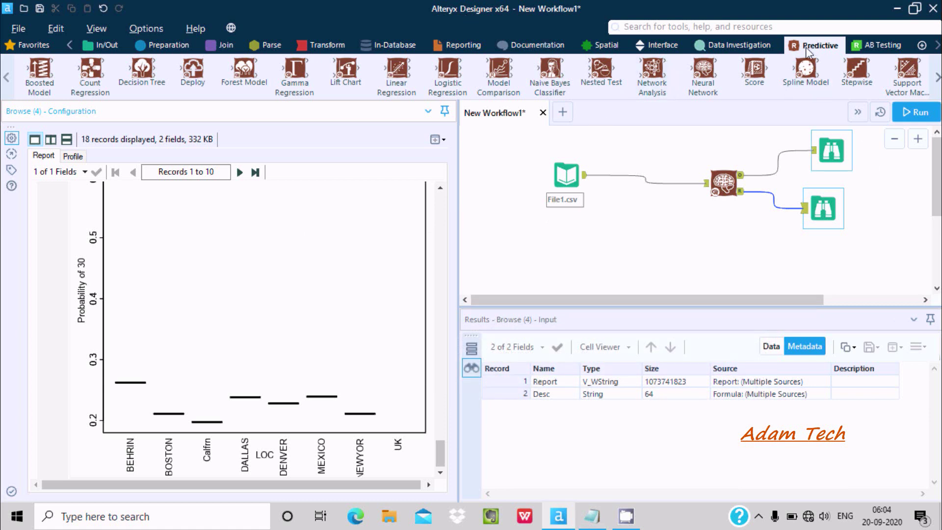
mouse_move(704, 74)
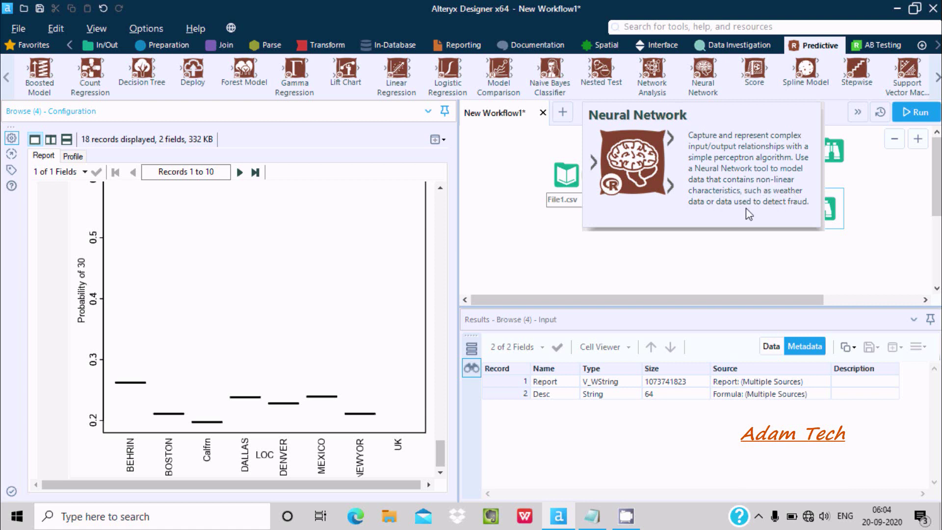
left_click(607, 263)
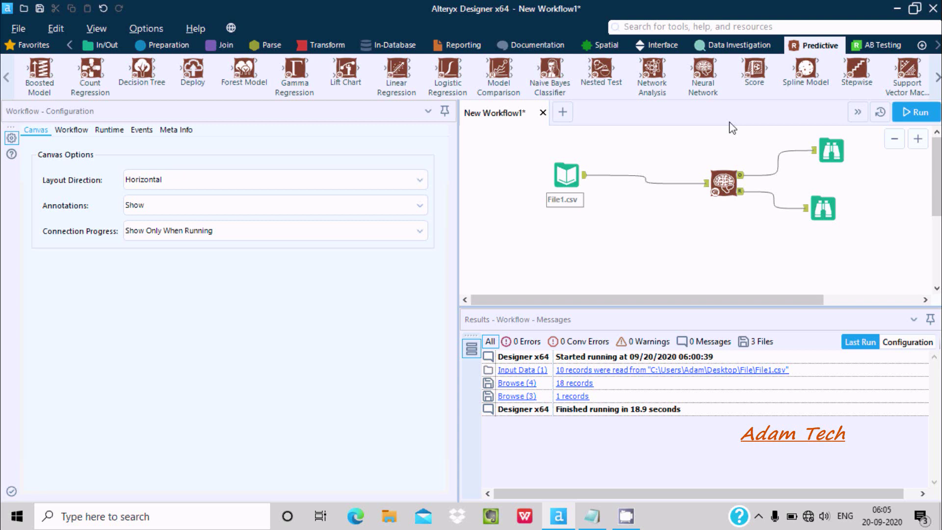
Step: Delete every tool in the old workflow and place a fresh Input Data tool on the canvas
left_click(103, 44)
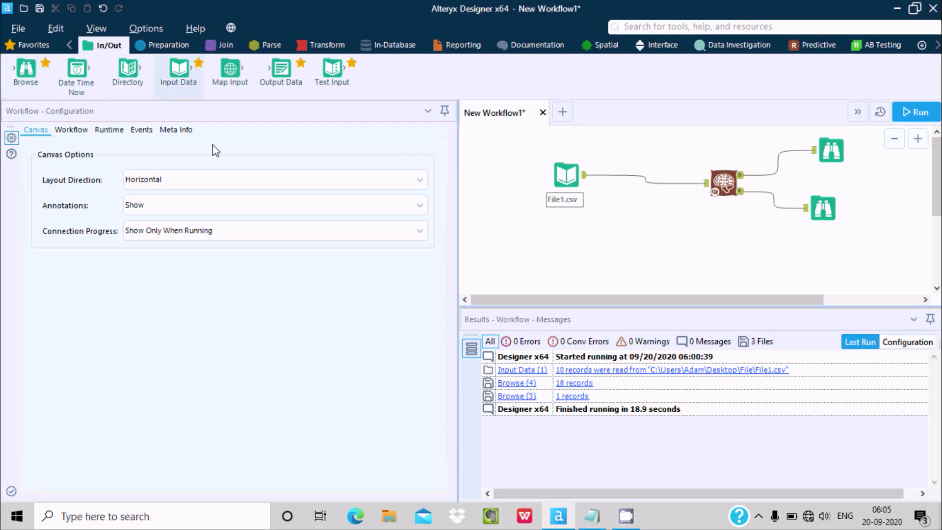
left_click_drag(523, 148, 924, 245)
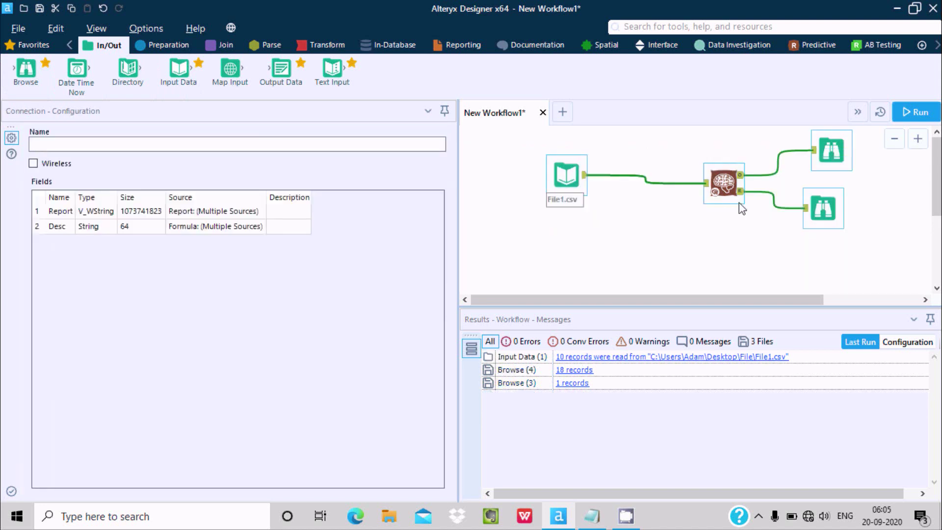
right_click(752, 182)
left_click(774, 223)
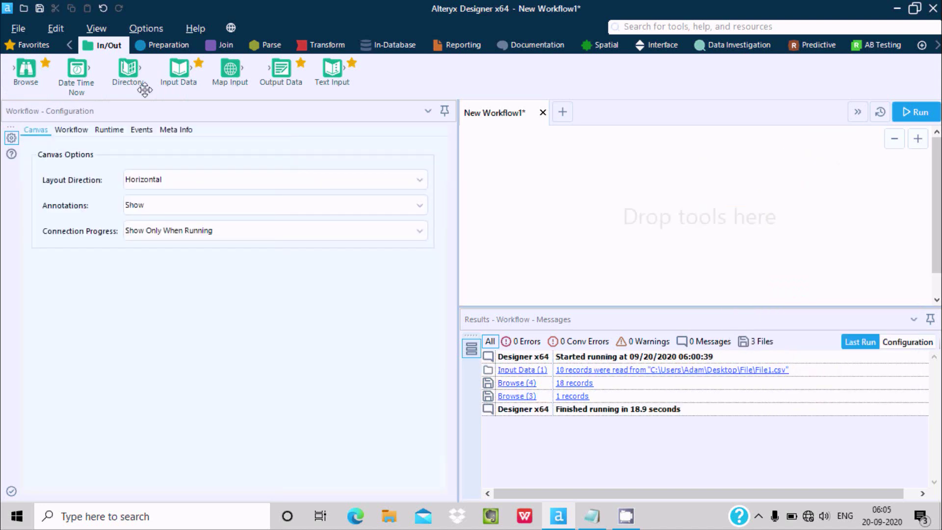
left_click_drag(180, 73, 615, 181)
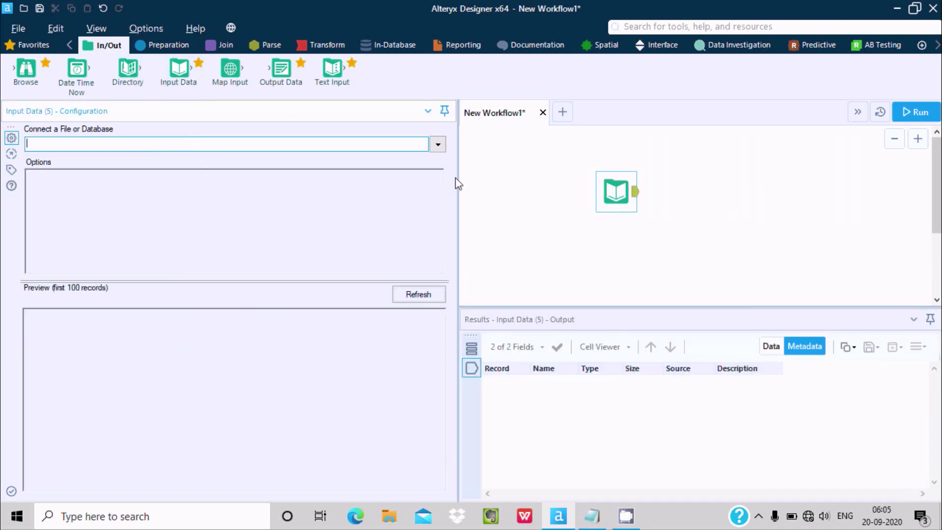
Step: Connect the Input Data tool to File1.csv and shift the tool further left
left_click(438, 145)
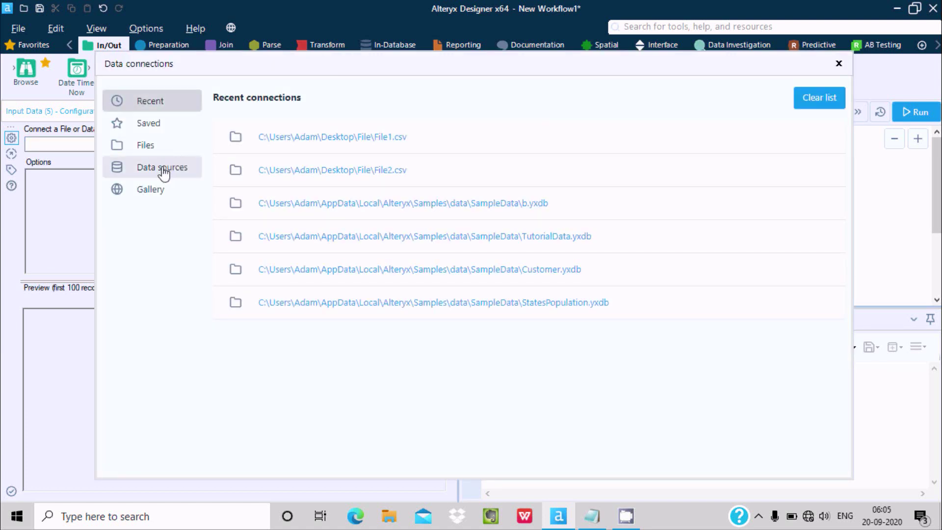
left_click(164, 172)
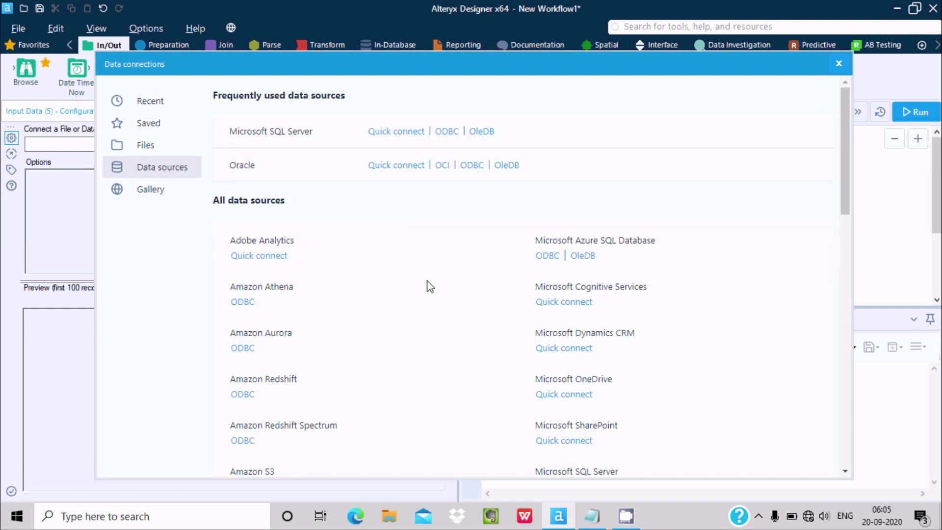
left_click(169, 150)
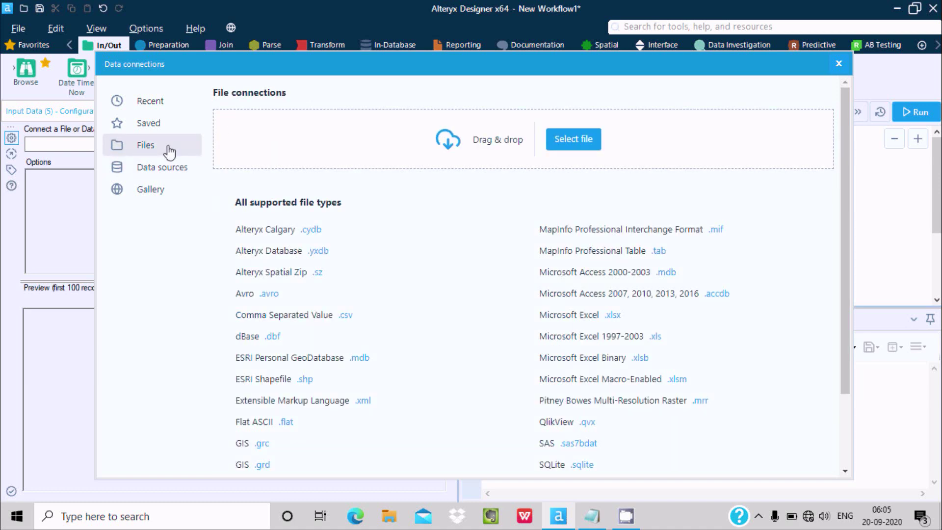
left_click(570, 140)
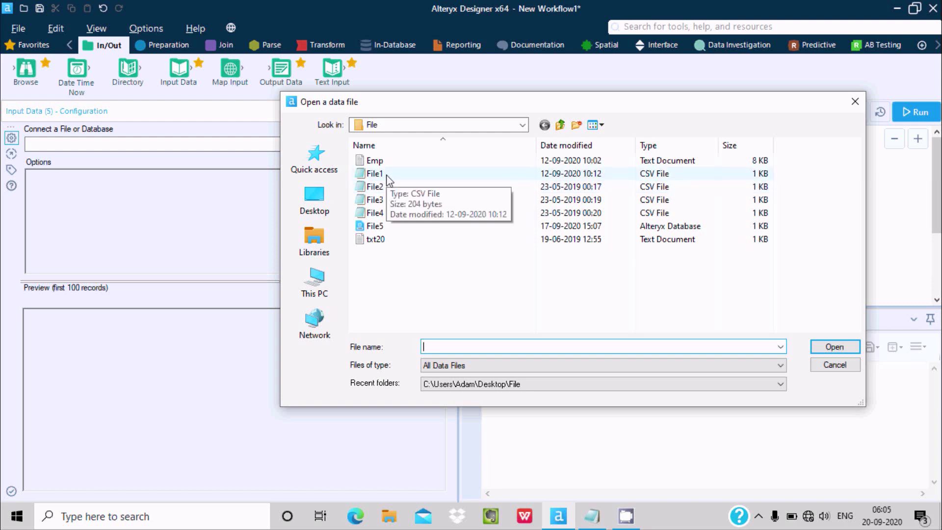
left_click(387, 176)
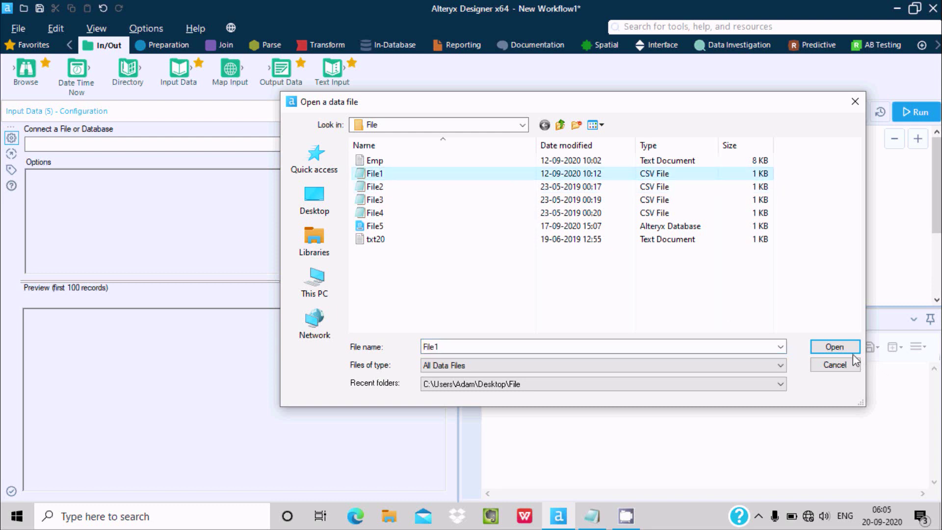
left_click(839, 349)
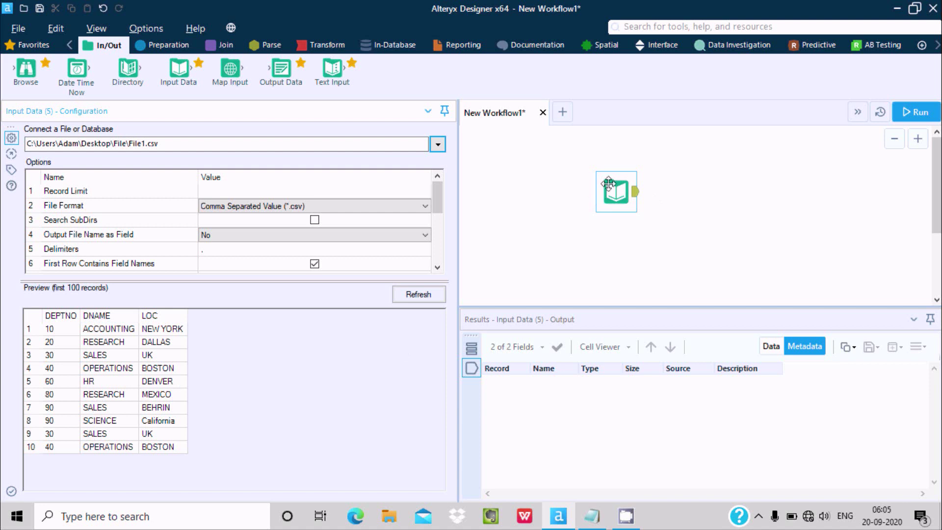
left_click_drag(608, 183, 567, 175)
left_click(817, 51)
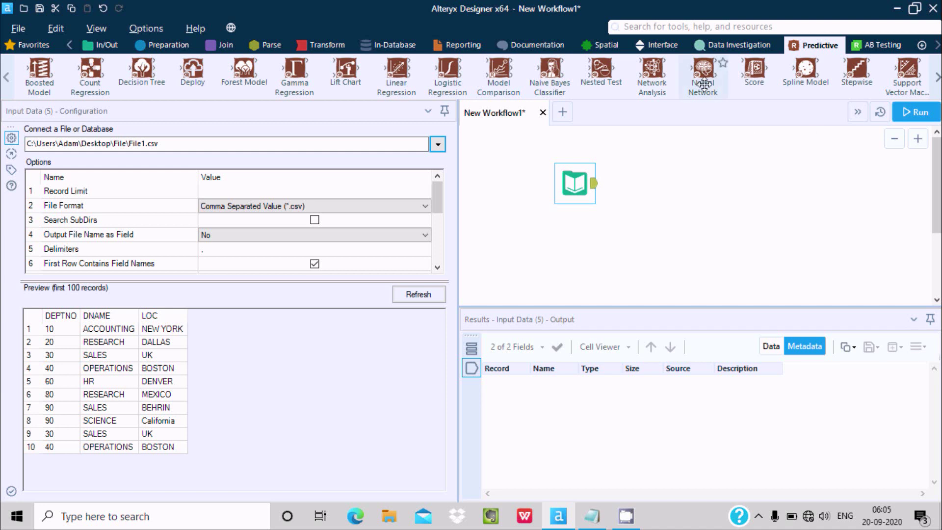
Step: Add a Neural Network tool fed by File1.csv, named mdl_NeuralNetwork, predicting DEPTNO from DNAME and LOC
left_click_drag(703, 69, 696, 177)
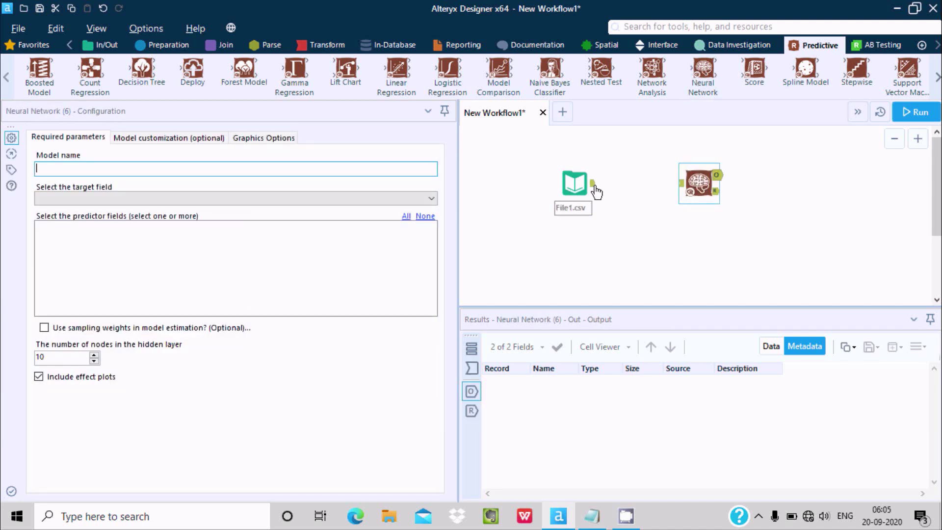
left_click_drag(593, 183, 680, 183)
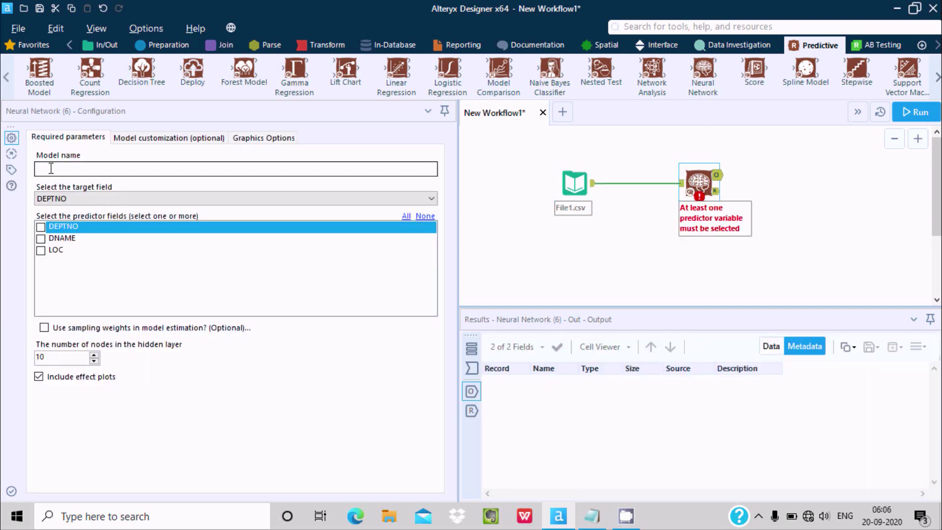
left_click(51, 169)
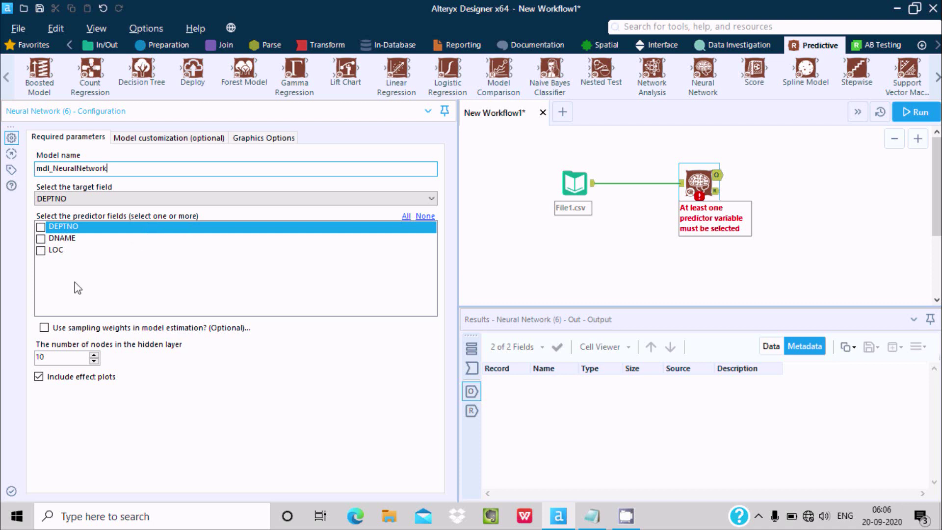
left_click(44, 241)
left_click(41, 252)
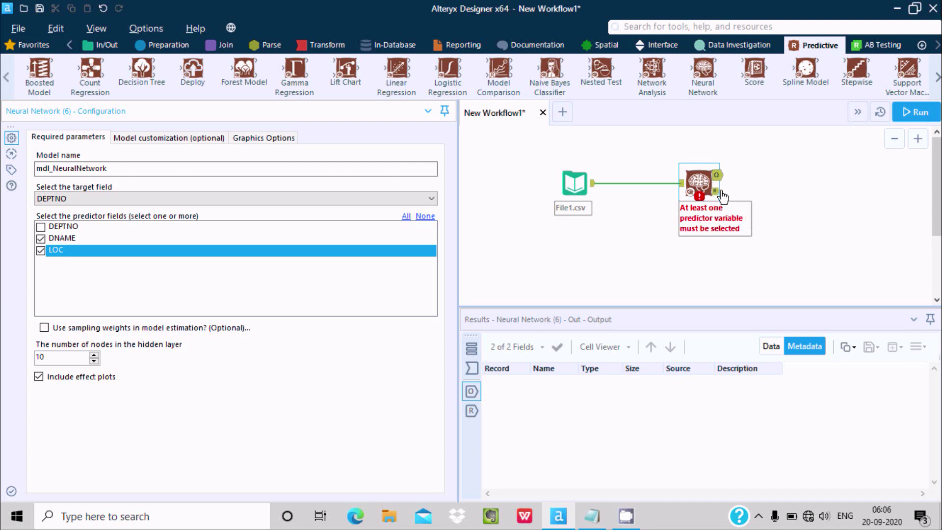
Step: Connect Browse tools to the Neural Network's O and R outputs and run the workflow
left_click(105, 47)
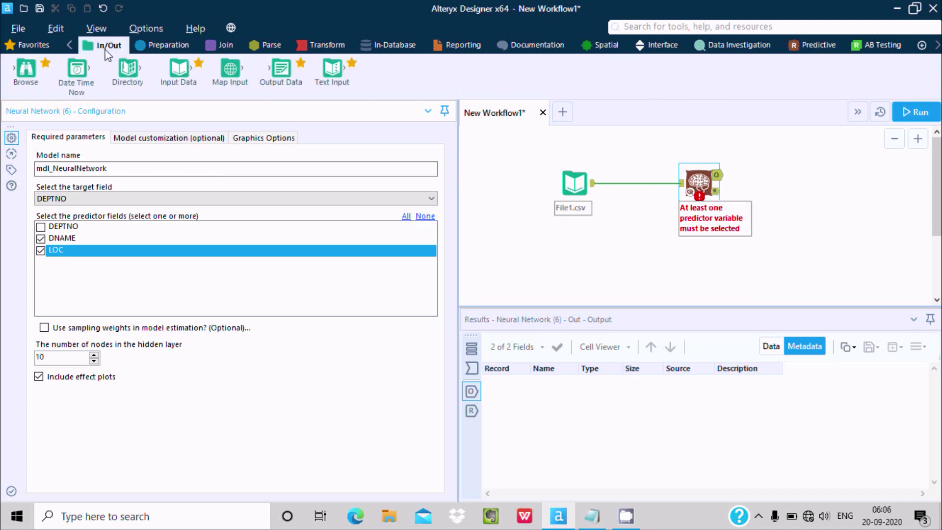
left_click_drag(27, 68, 803, 149)
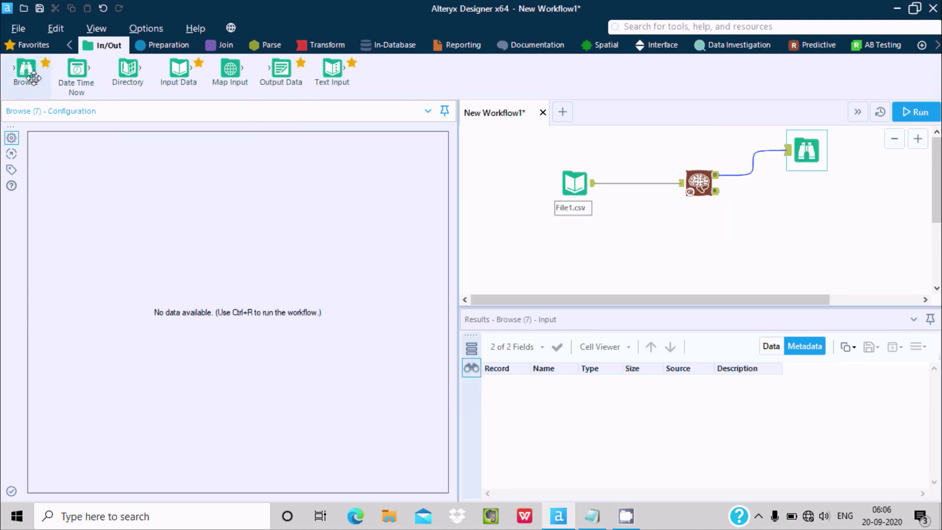
left_click_drag(33, 77, 769, 196)
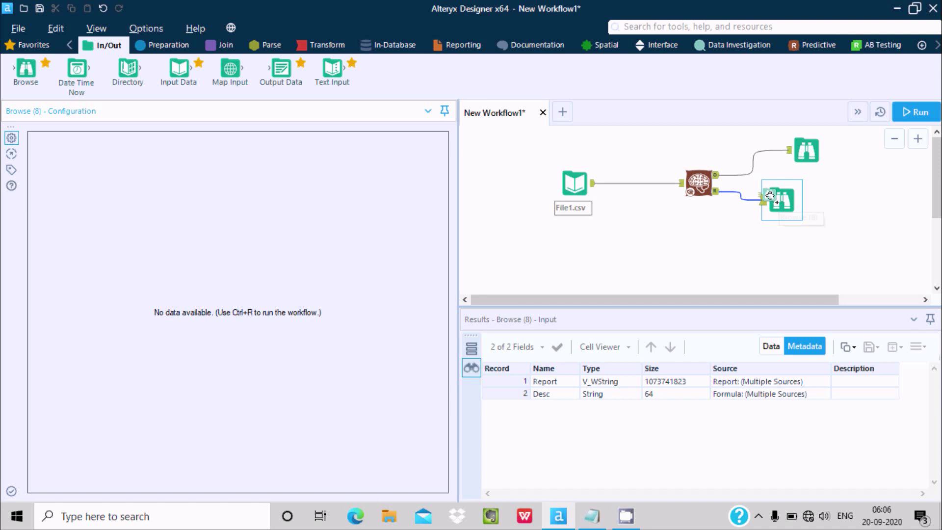
left_click(915, 112)
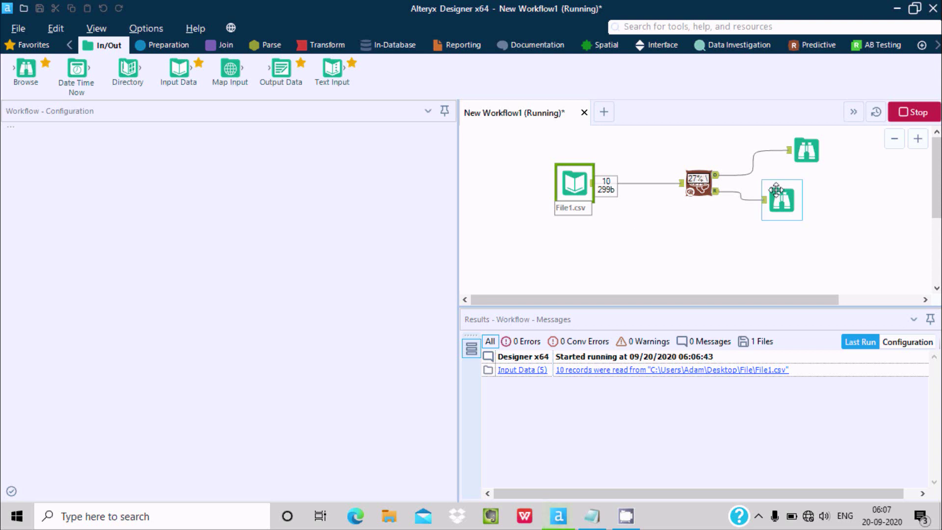
Step: Dismiss the finished dialog, view the model object data, then the mdl_NeuralNetwork report (12-10-7, 207 weights)
left_click(807, 152)
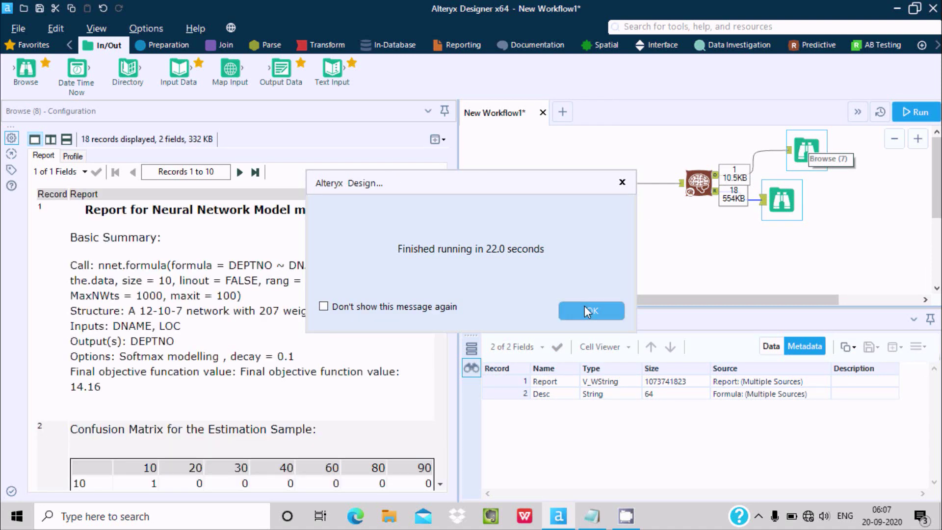
left_click(585, 311)
left_click(808, 147)
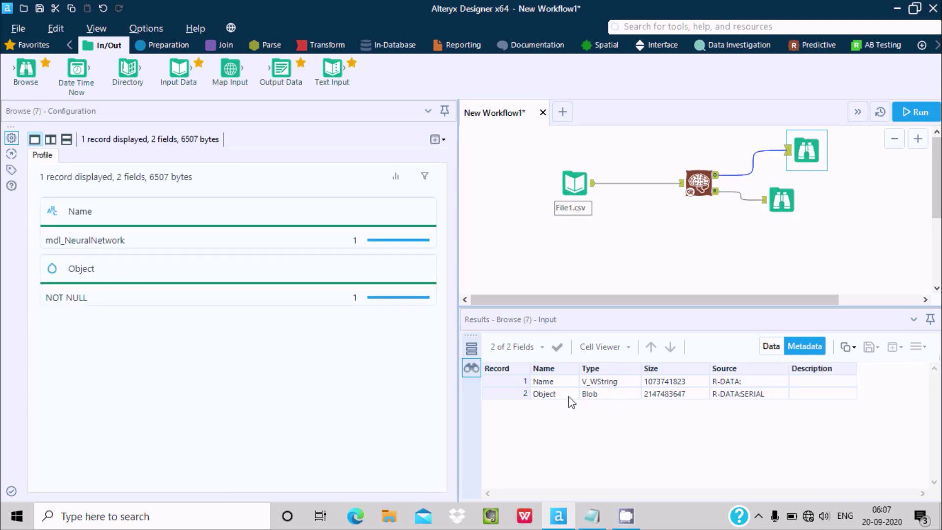
left_click(769, 346)
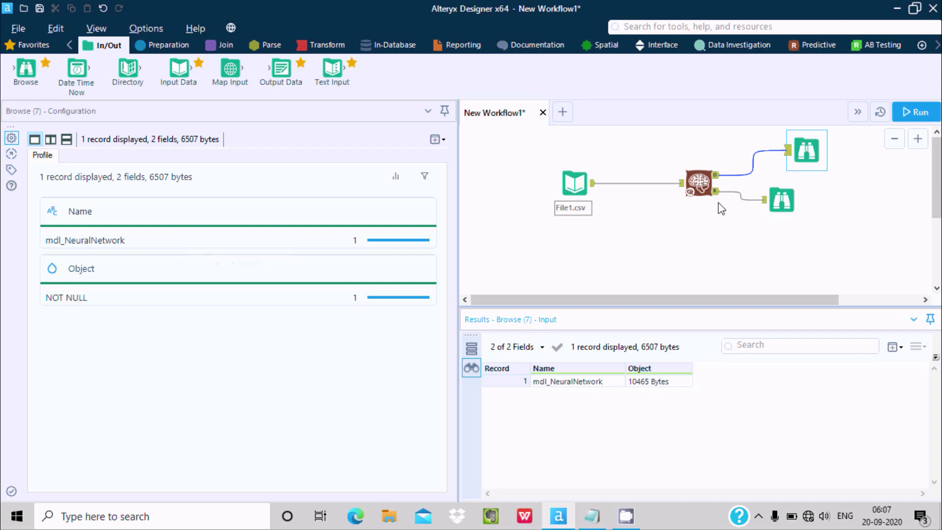
left_click(783, 200)
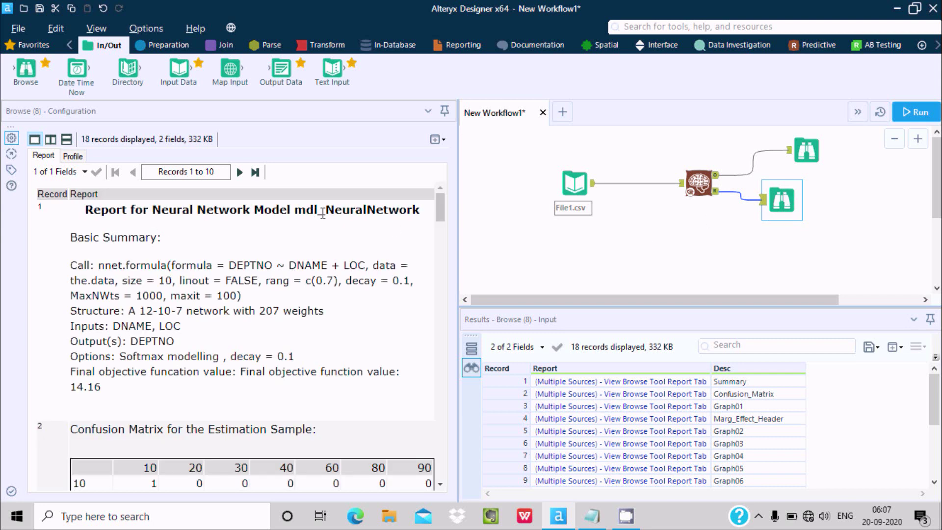
Step: Highlight the model name and nnet formula in the report, then view the Neural Network tool's settings
left_click_drag(301, 207, 399, 208)
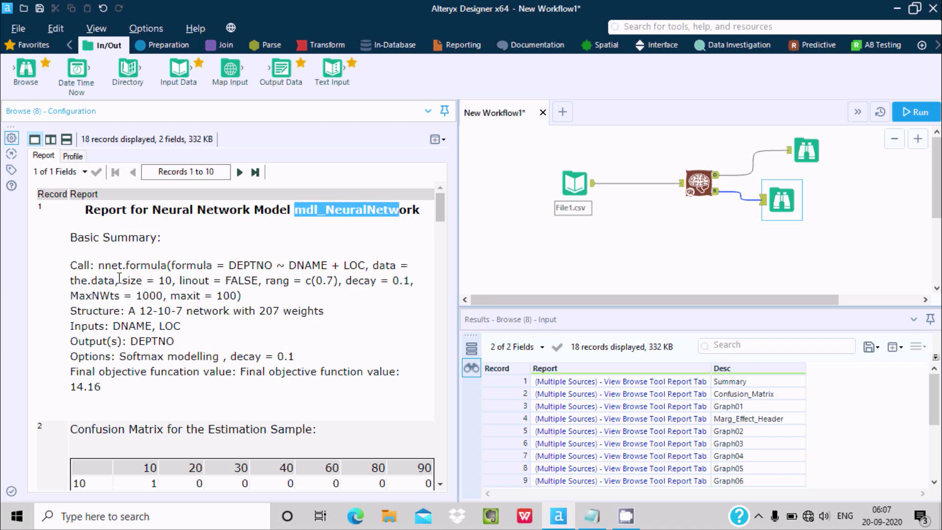
left_click_drag(140, 267, 337, 282)
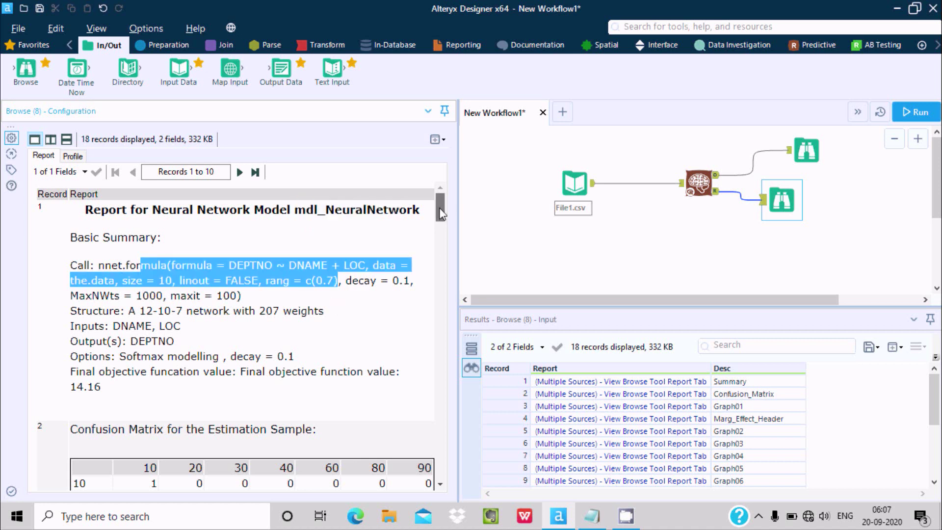
scroll(431, 245, "down", 1)
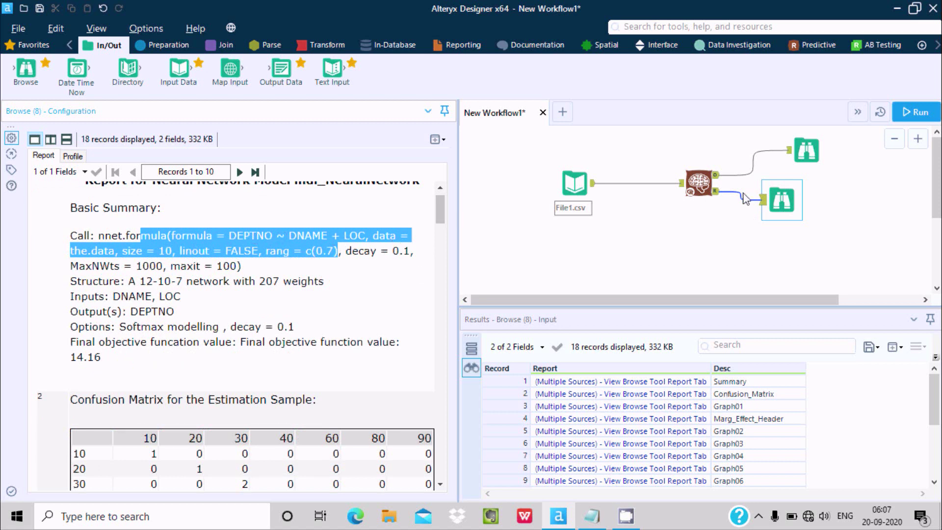
left_click(698, 183)
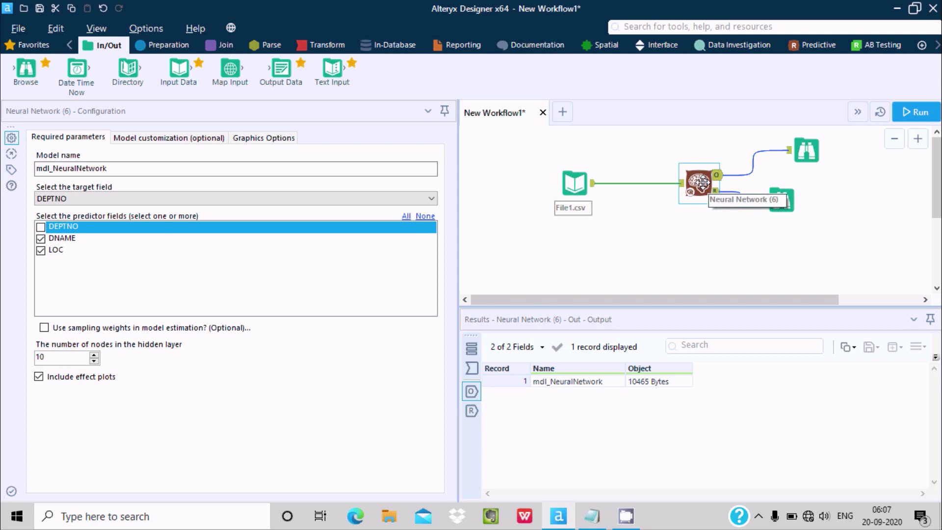
Step: Scroll the second Browse report to the confusion matrix, then show File1.csv's input settings and preview
left_click(788, 198)
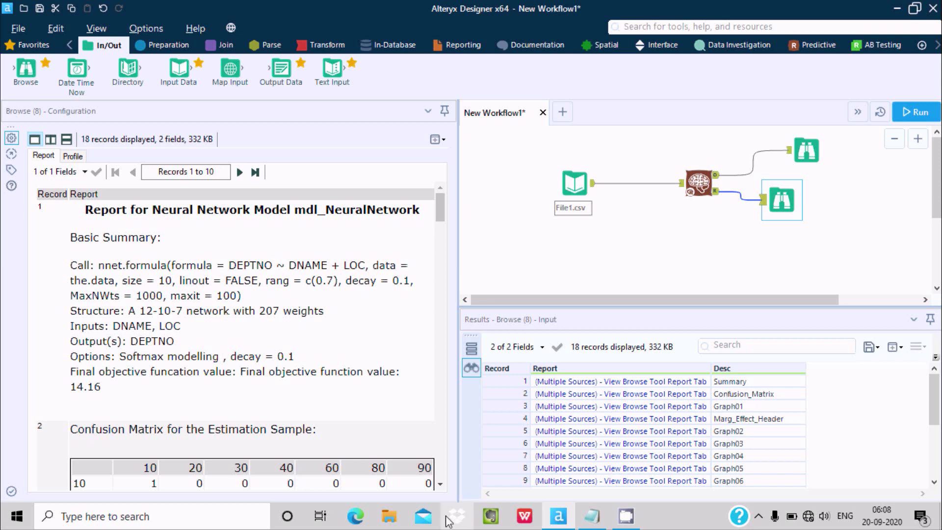
left_click(440, 485)
left_click(440, 486)
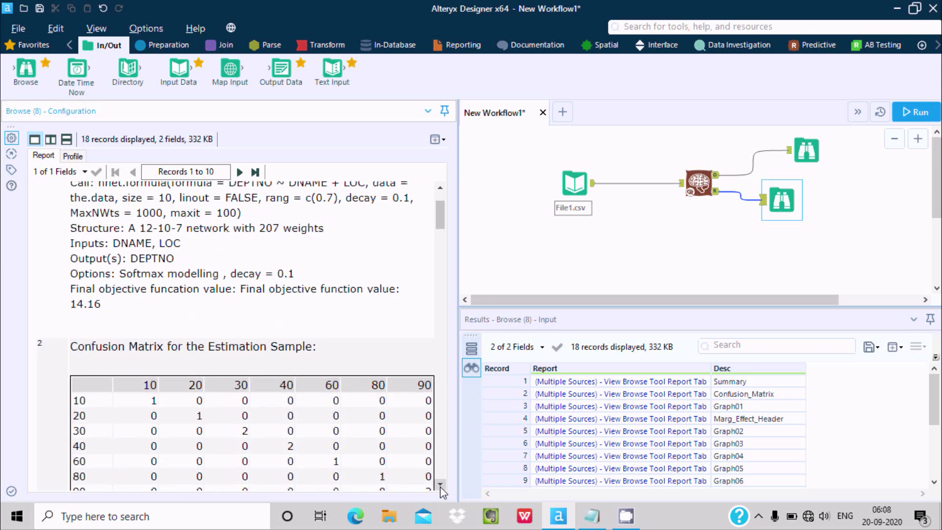
left_click(440, 485)
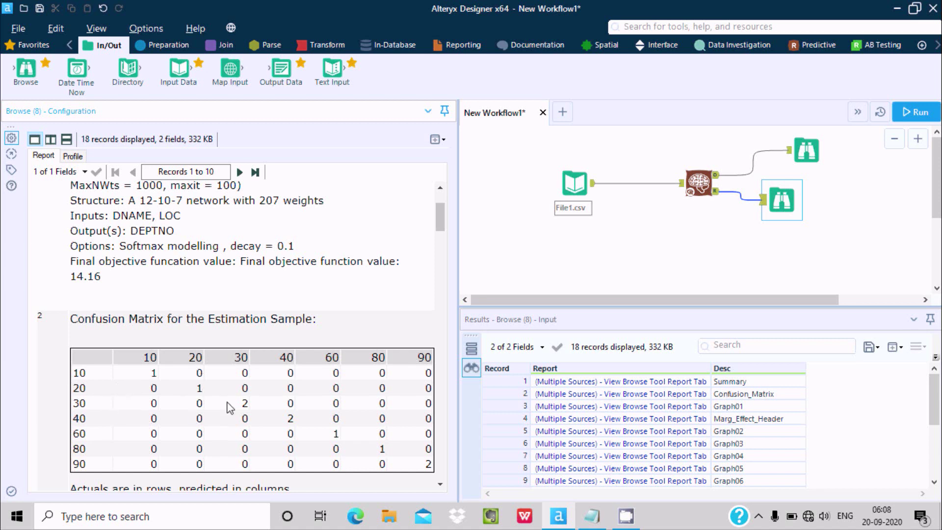
left_click(574, 183)
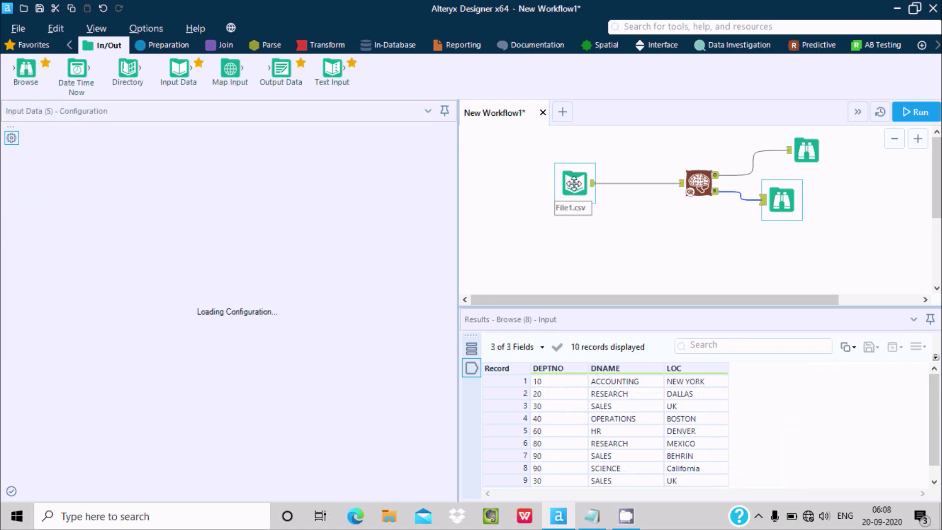
Step: Point out the ACCOUNTING, RESEARCH, SALES UK and repeated SALES UK rows, then reopen the model report
left_click(70, 331)
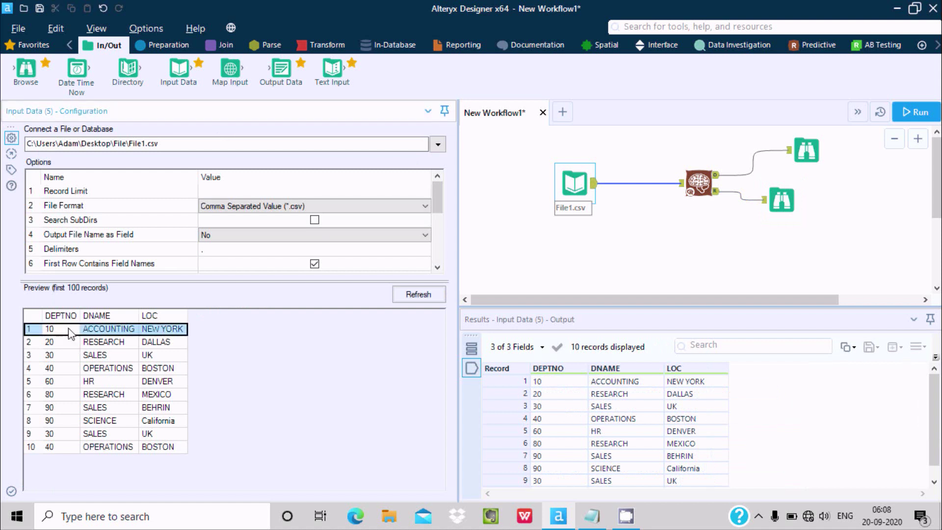
left_click(78, 340)
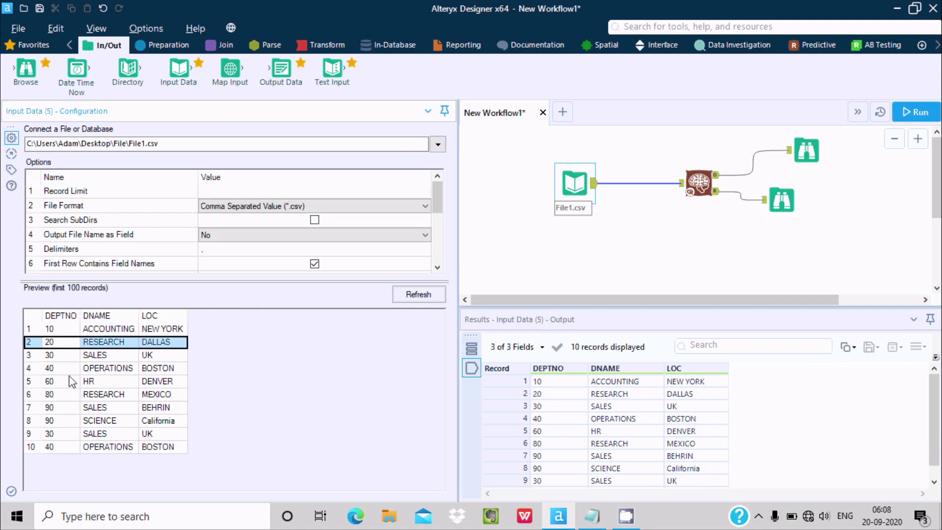
left_click(68, 355)
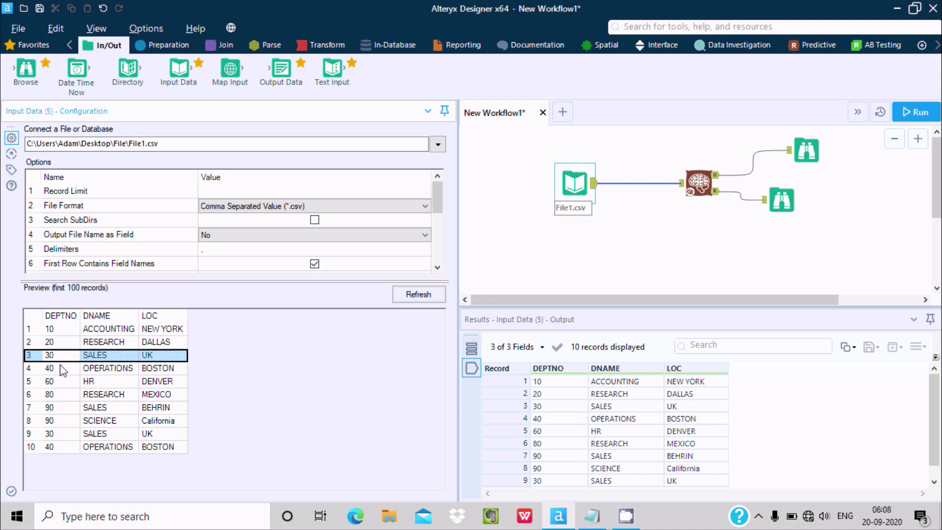
left_click(58, 434)
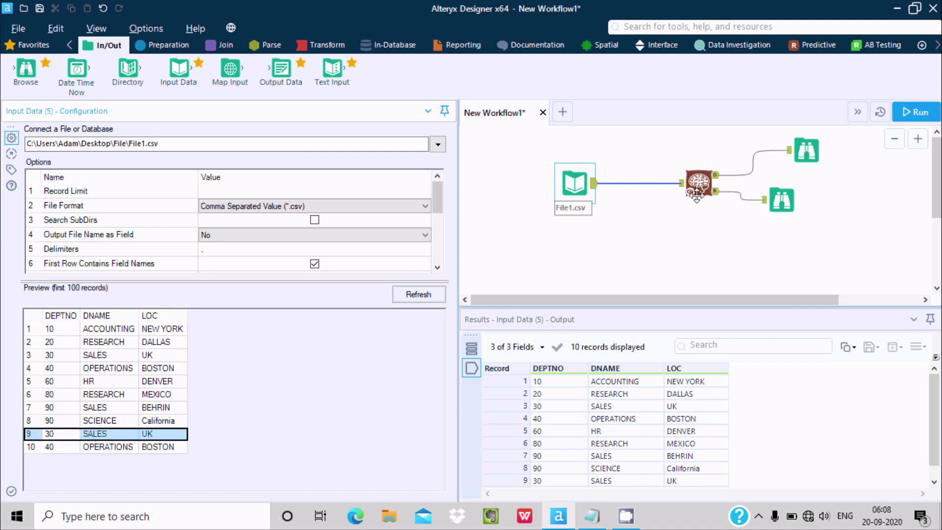
left_click(774, 205)
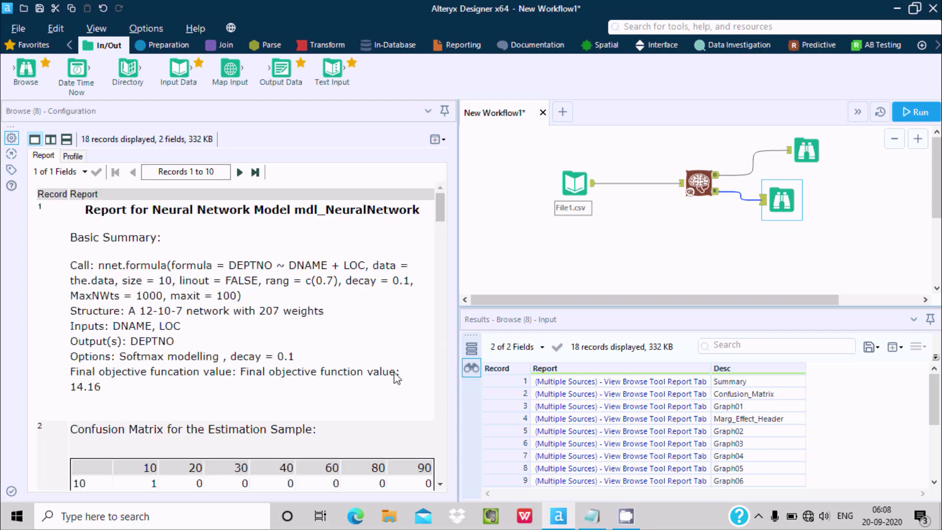
Step: Scroll the report to the full confusion matrix, then show File1.csv's settings and preview again
left_click(441, 487)
left_click(440, 485)
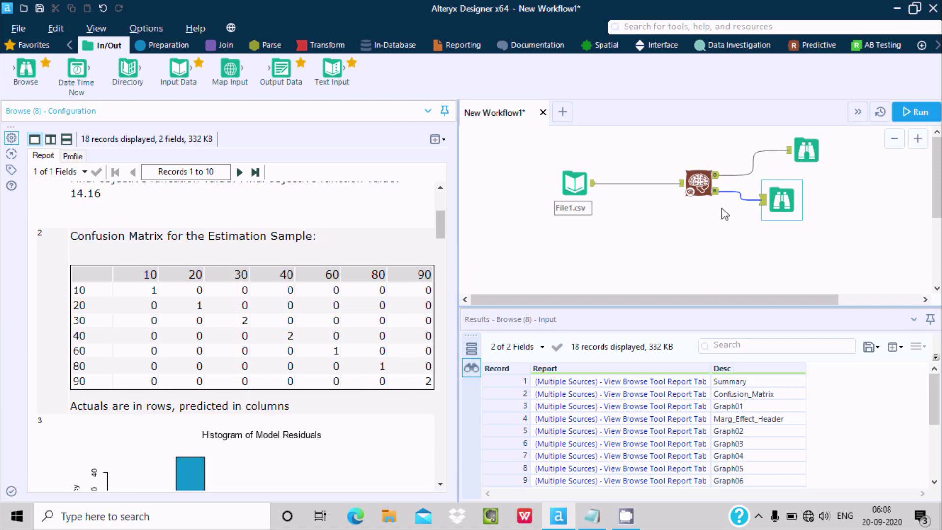
left_click(574, 184)
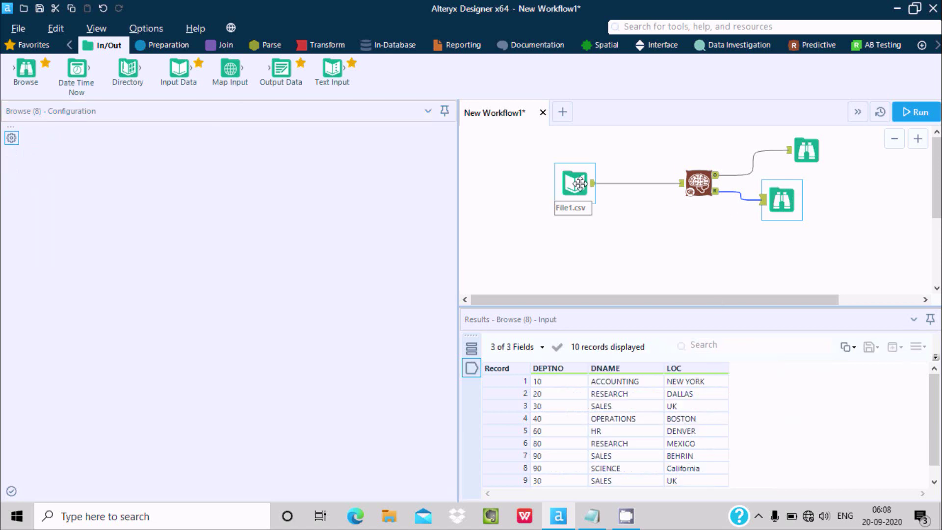
left_click(63, 368)
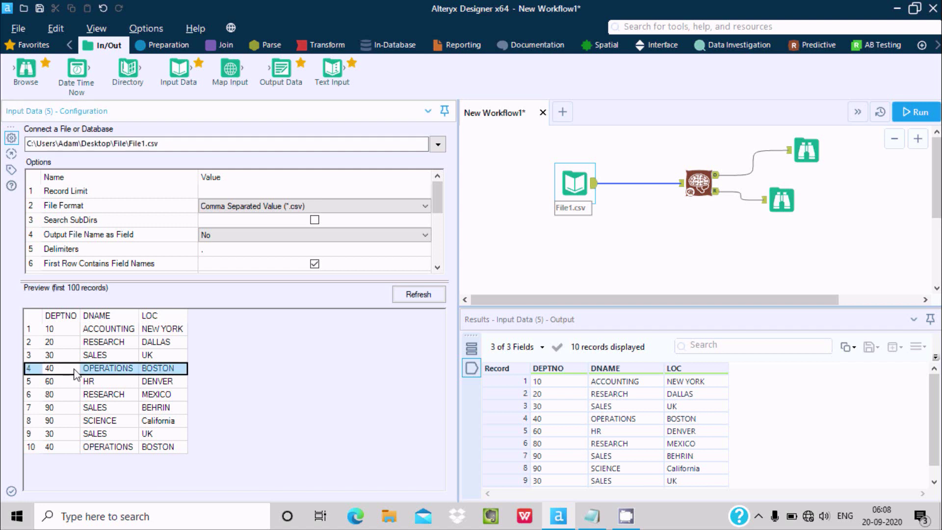
left_click(69, 451)
left_click(60, 386)
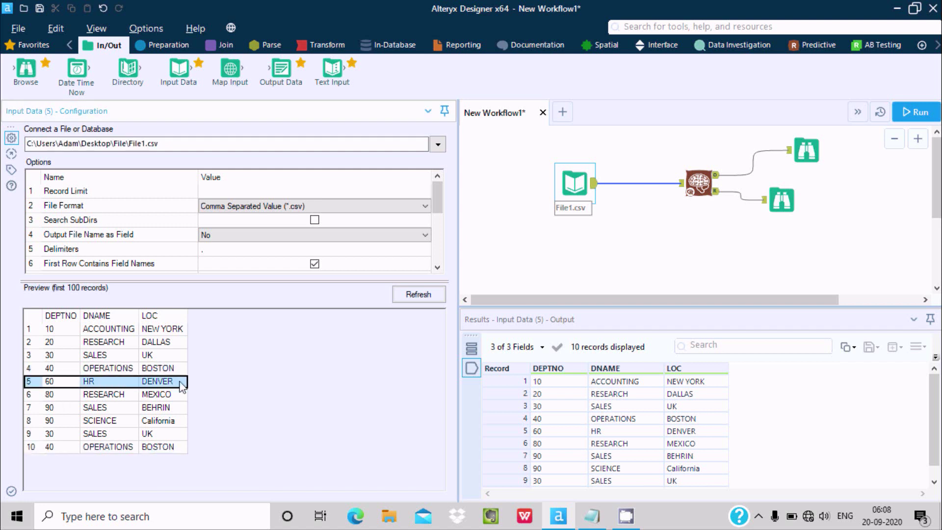
left_click(60, 396)
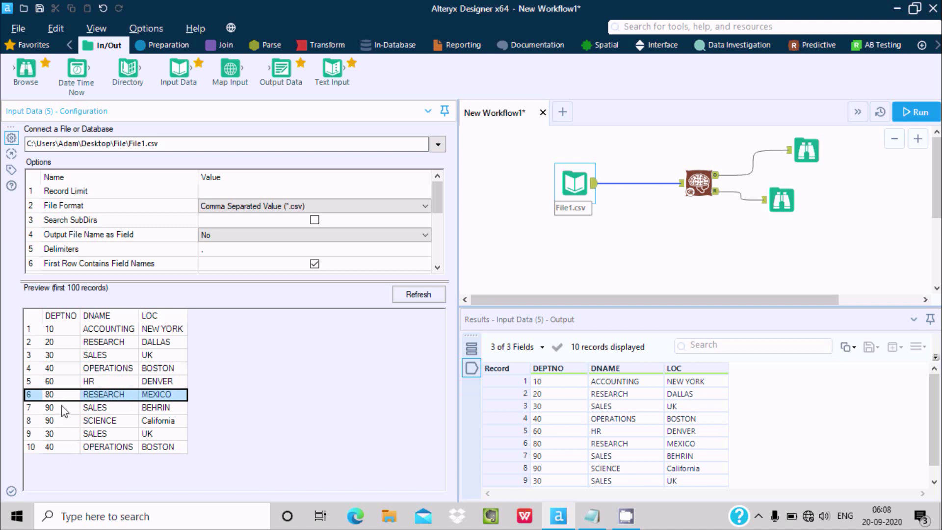
left_click(60, 406)
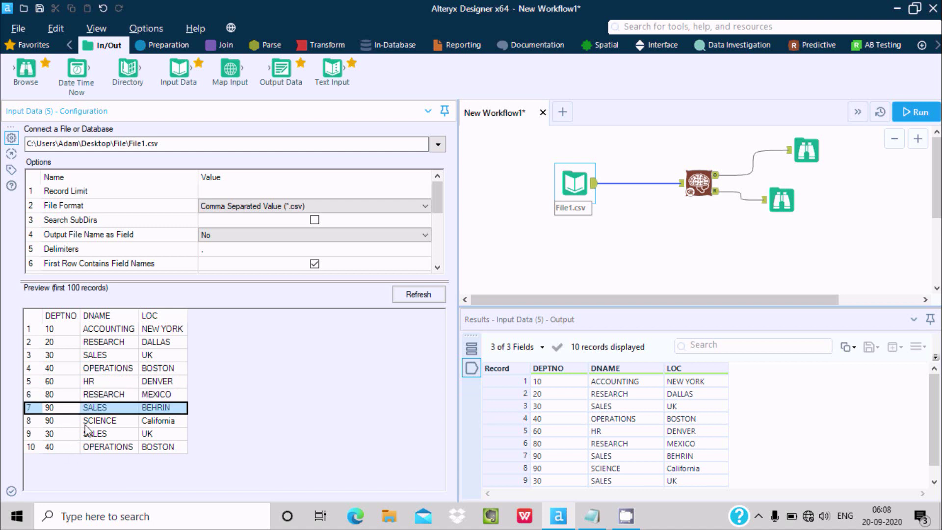
Step: Reopen the model report and scroll to the residuals histogram, Residuals vs Fitted and Normal Q-Q plots
left_click(775, 205)
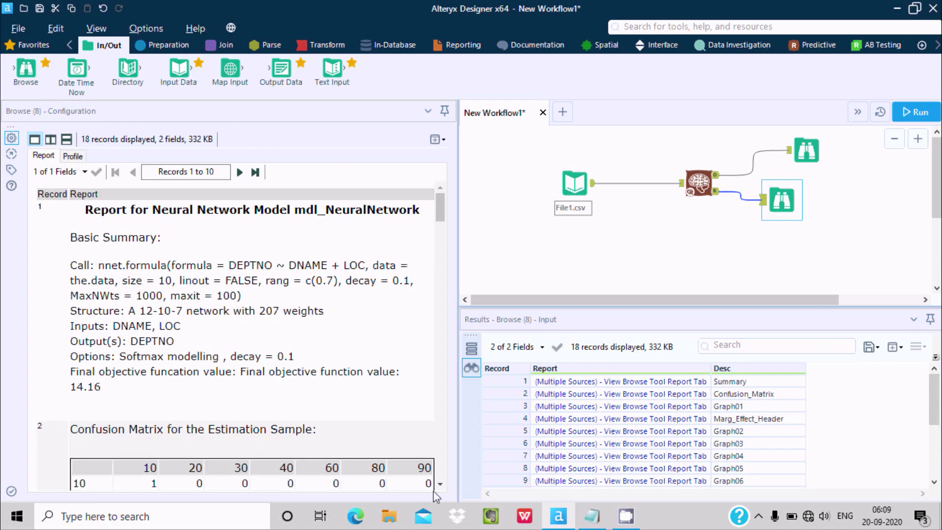
scroll(440, 486, "down", 4)
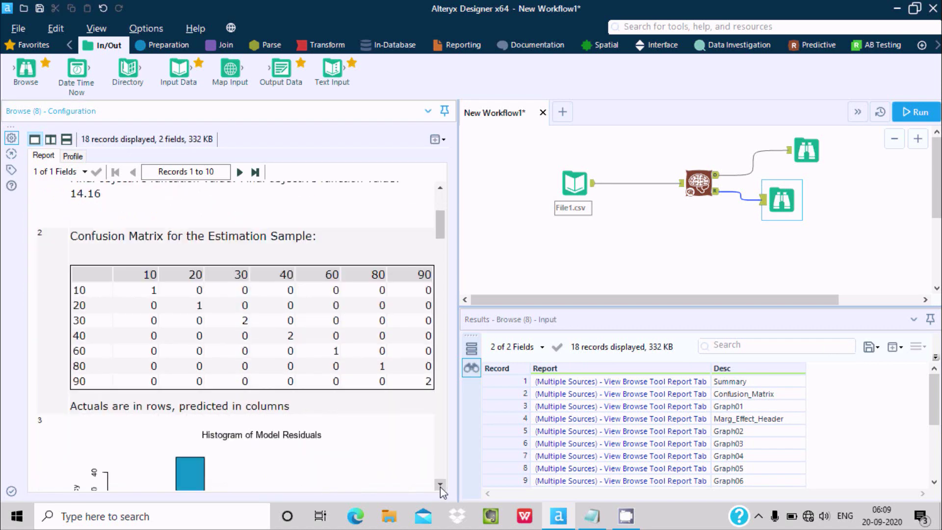
left_click(440, 487)
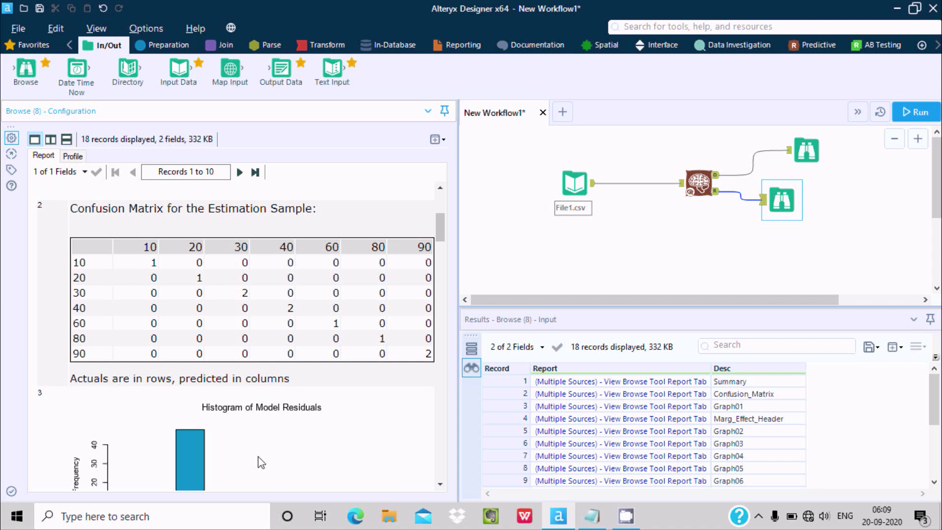
left_click(440, 485)
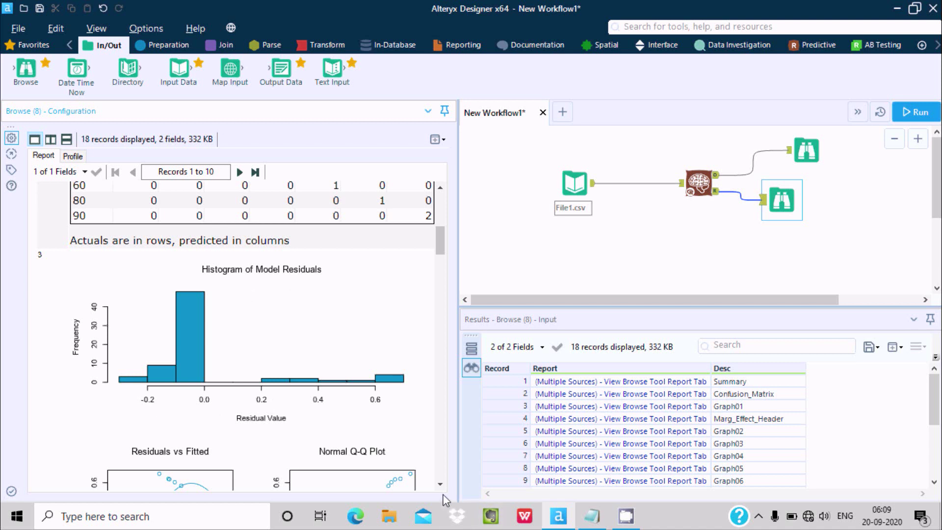
scroll(443, 490, "down", 3)
scroll(443, 489, "down", 4)
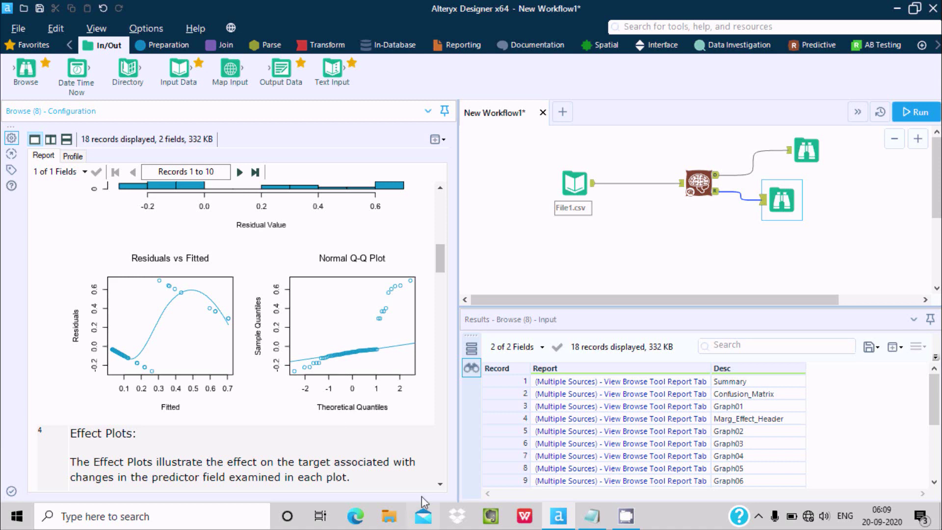
scroll(439, 486, "down", 5)
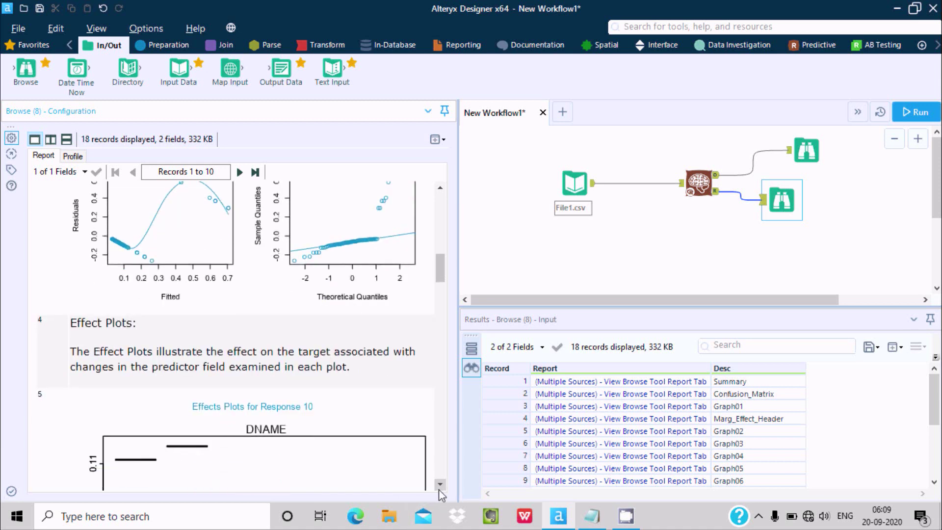
scroll(438, 490, "down", 5)
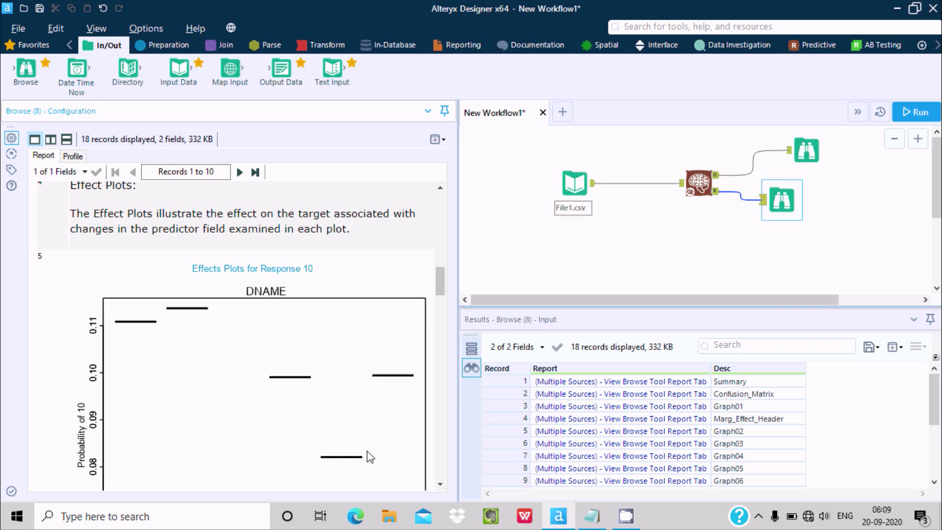
scroll(442, 308, "down", 7)
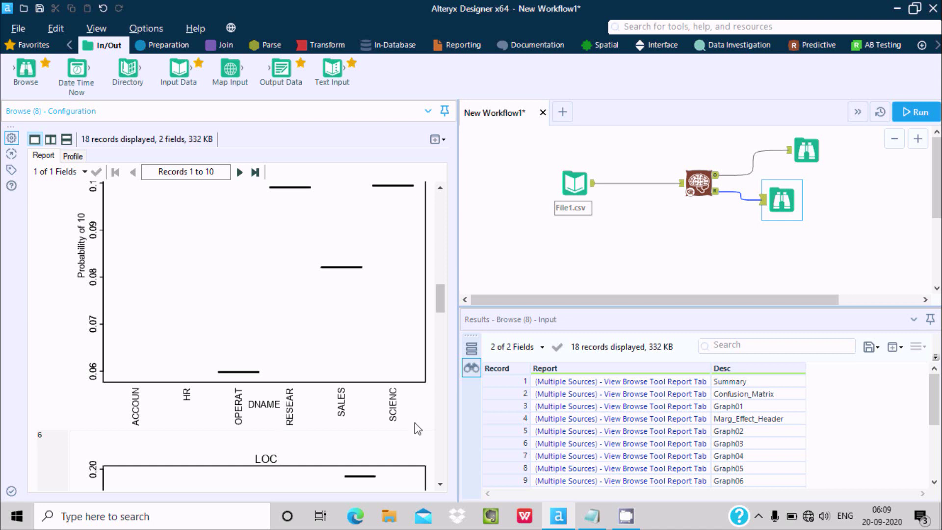
left_click_drag(440, 300, 440, 325)
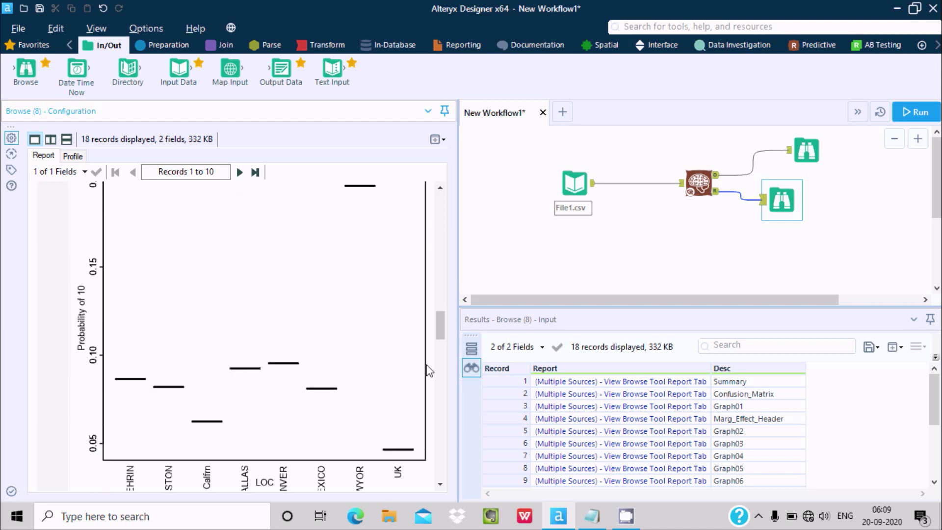
left_click_drag(440, 324, 440, 356)
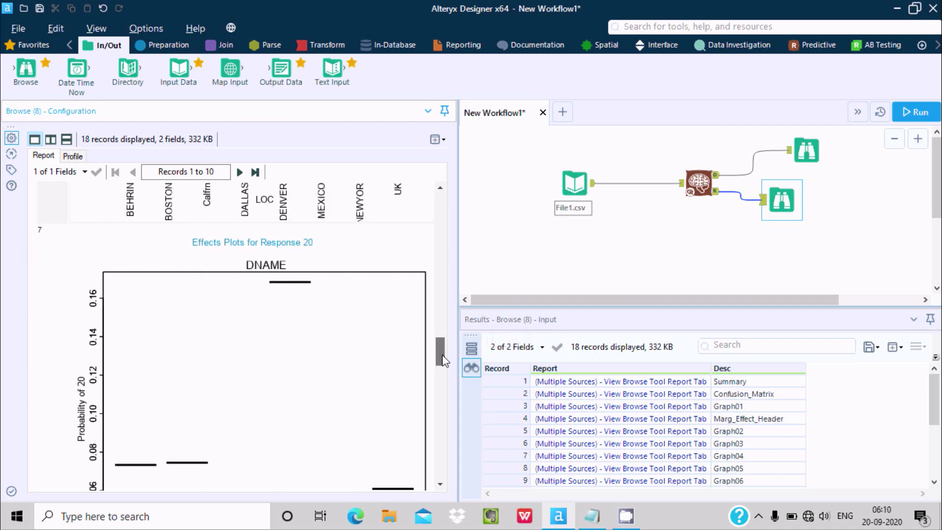
left_click_drag(442, 360, 426, 478)
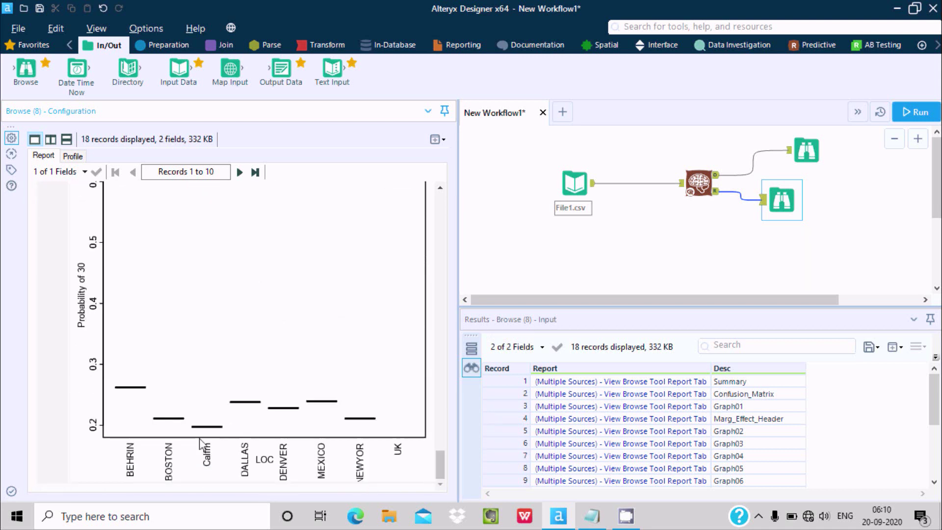
left_click_drag(437, 460, 437, 425)
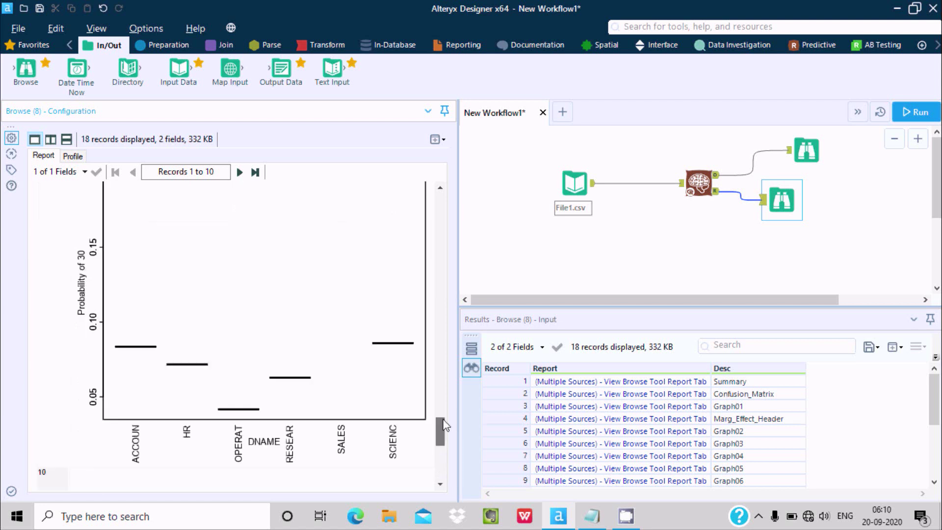
Step: Add DEPTNO to the Neural Network predictors alongside DNAME and LOC, and re-run the workflow
left_click(707, 185)
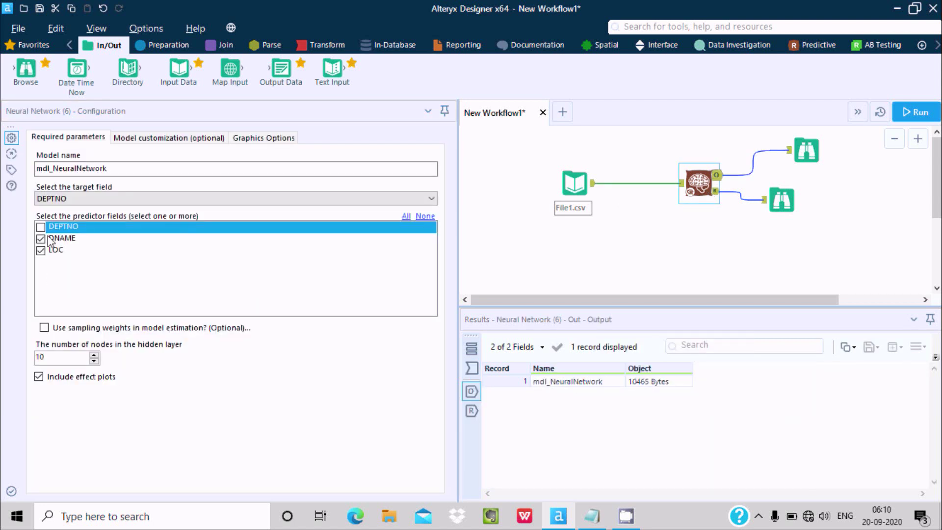
left_click(41, 228)
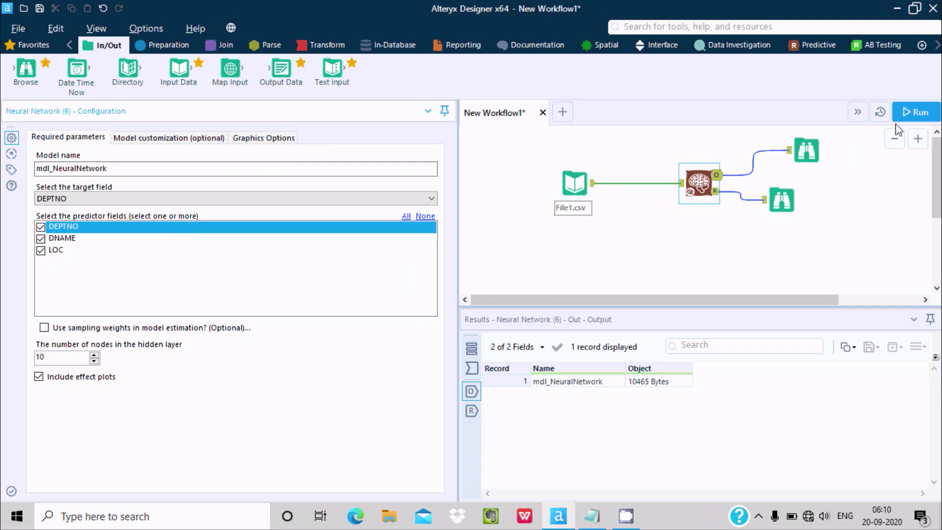
left_click(913, 112)
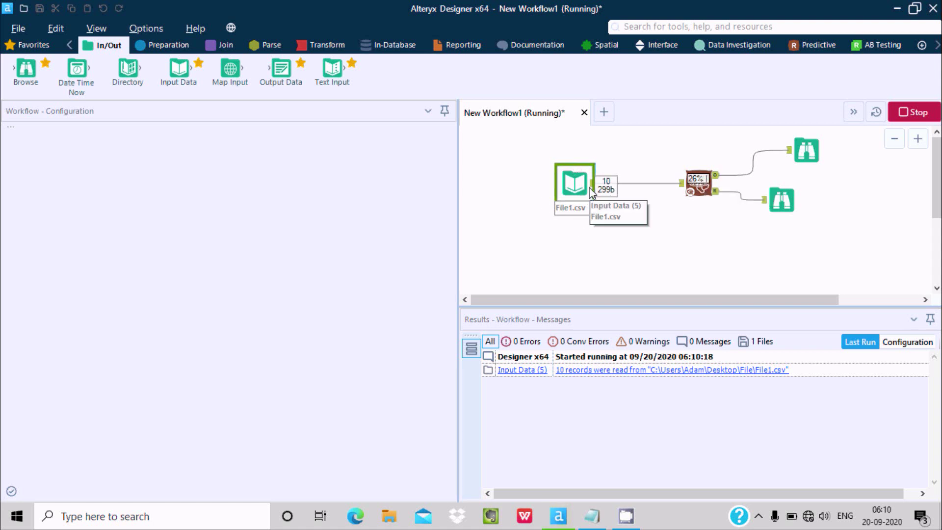
Step: Browse the Predictive, Data Investigation and Preparation tool palettes during the run, then dismiss the 23.5-second completion message
left_click(803, 47)
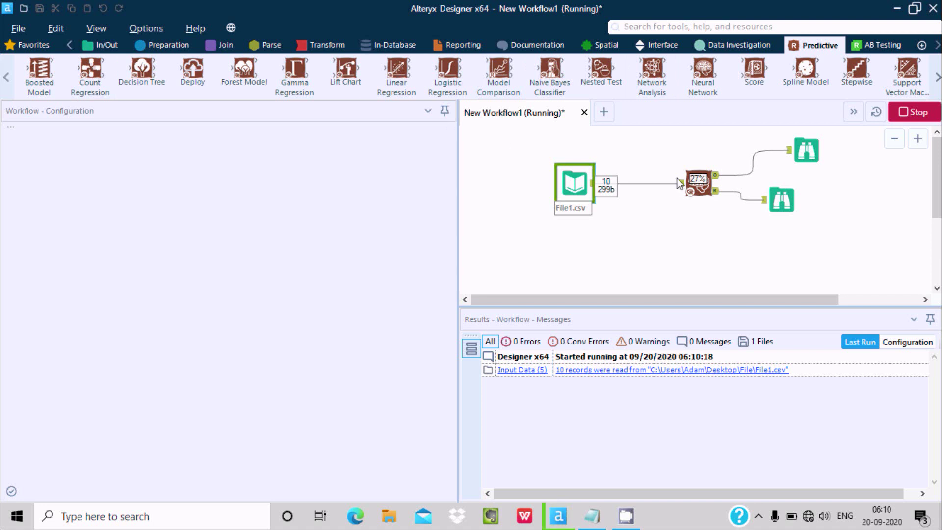
left_click(734, 45)
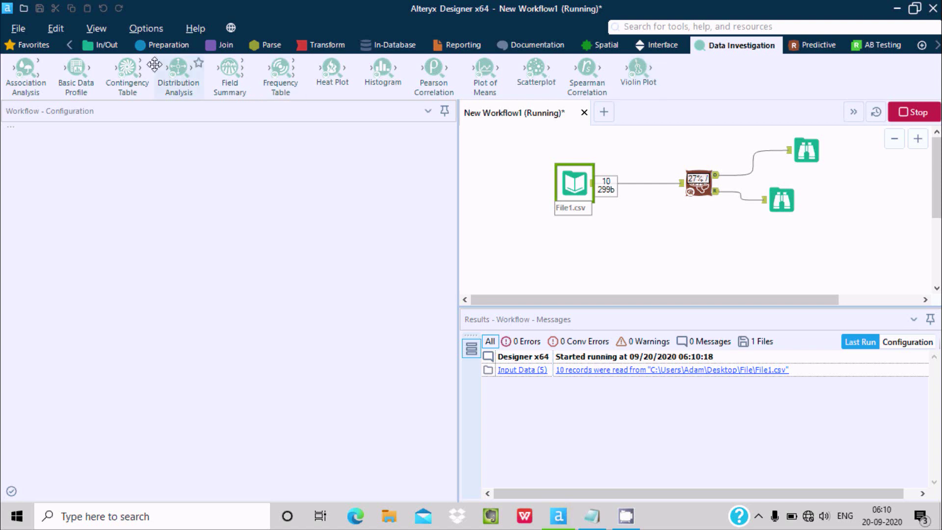
left_click(167, 45)
left_click(698, 182)
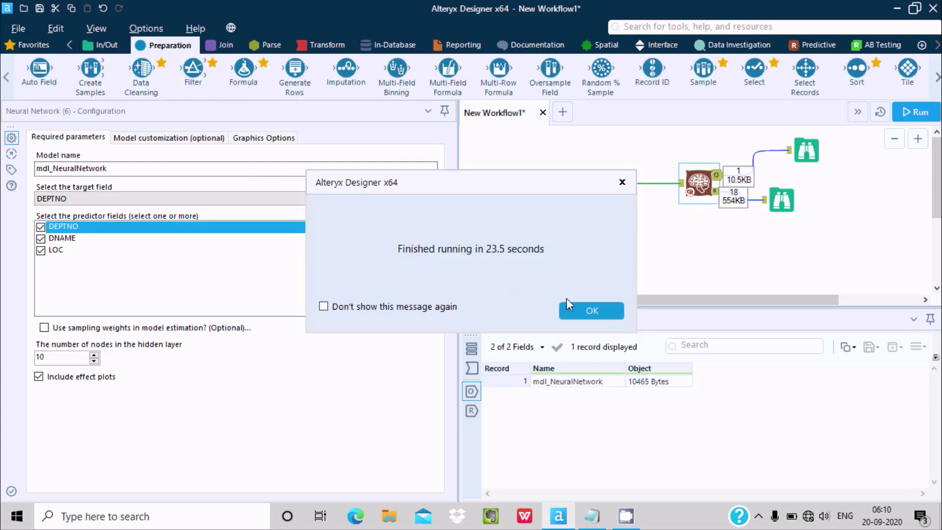
left_click(597, 311)
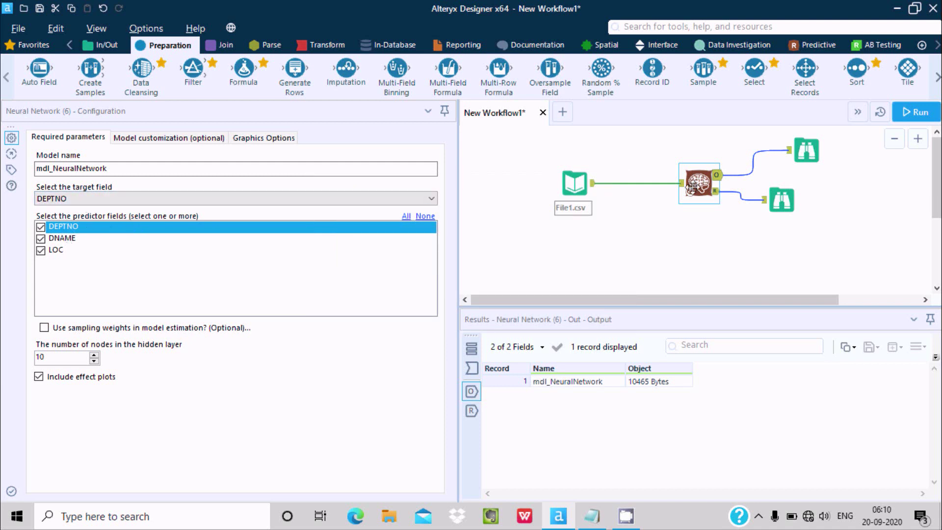
left_click(777, 203)
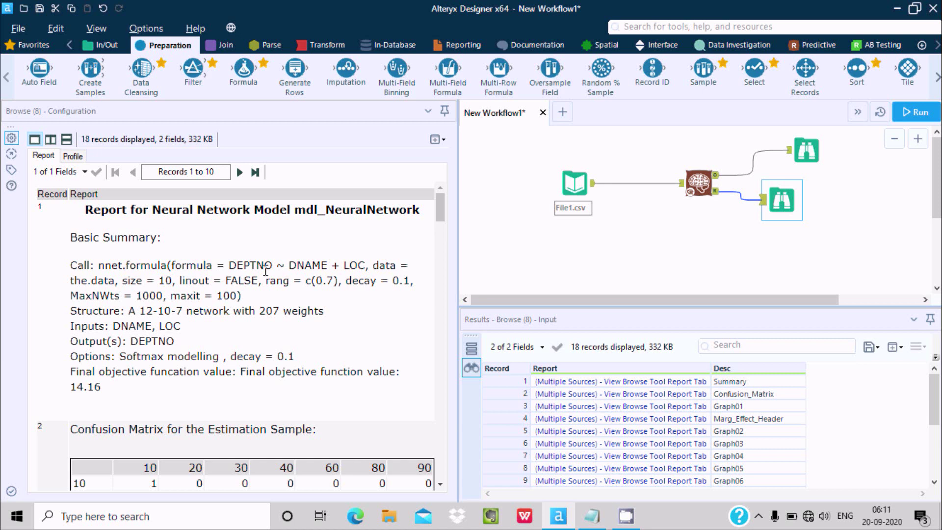
left_click(440, 230)
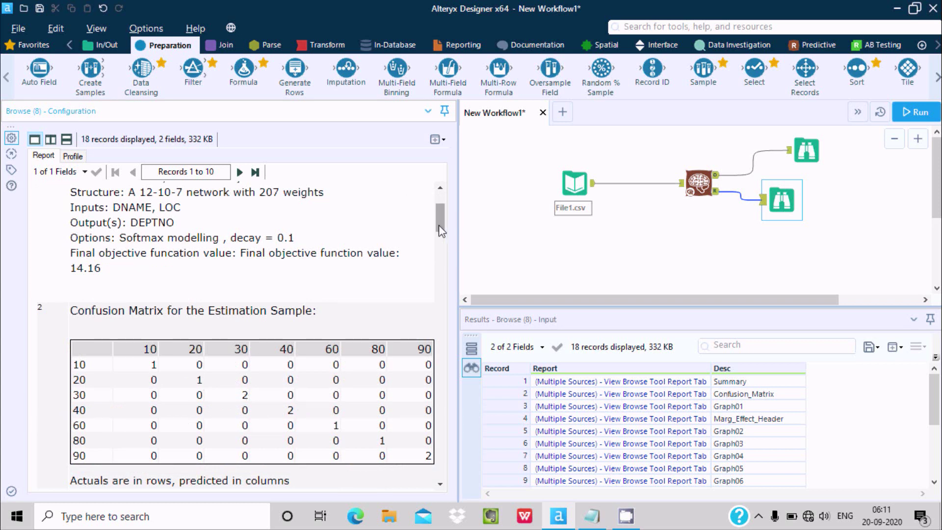
left_click_drag(440, 231, 442, 260)
scroll(441, 274, "up", 3)
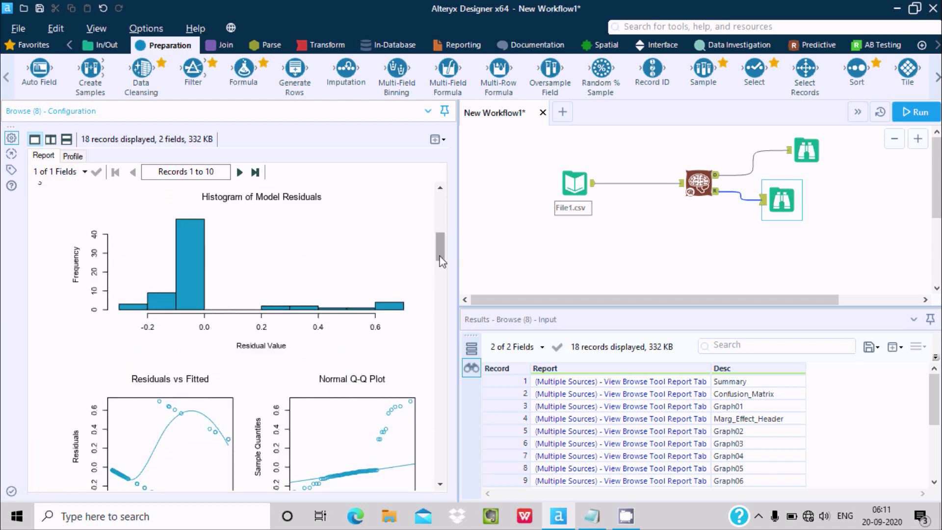
left_click_drag(440, 248, 444, 407)
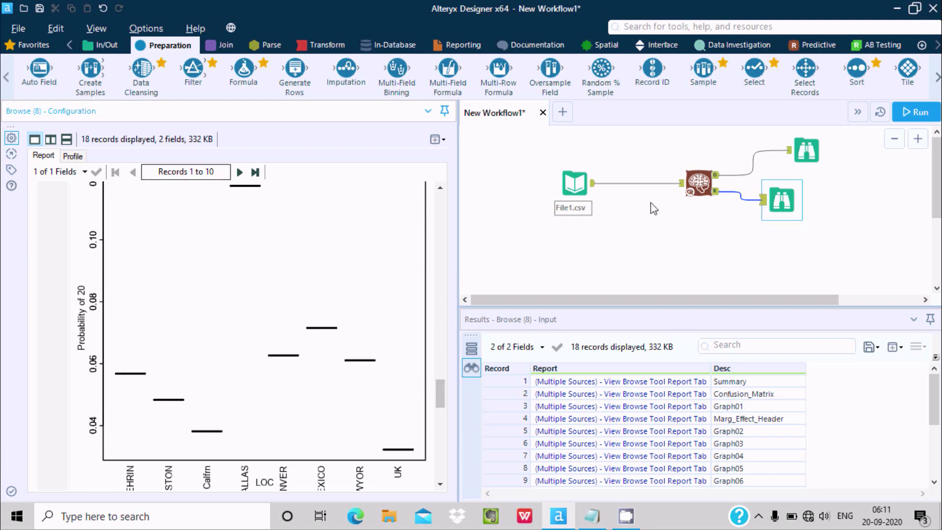
left_click(695, 181)
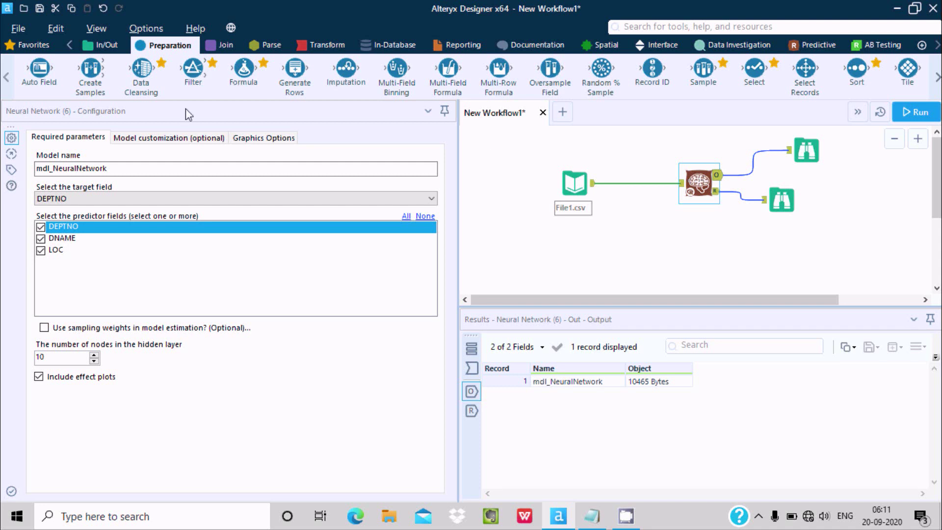
left_click(173, 137)
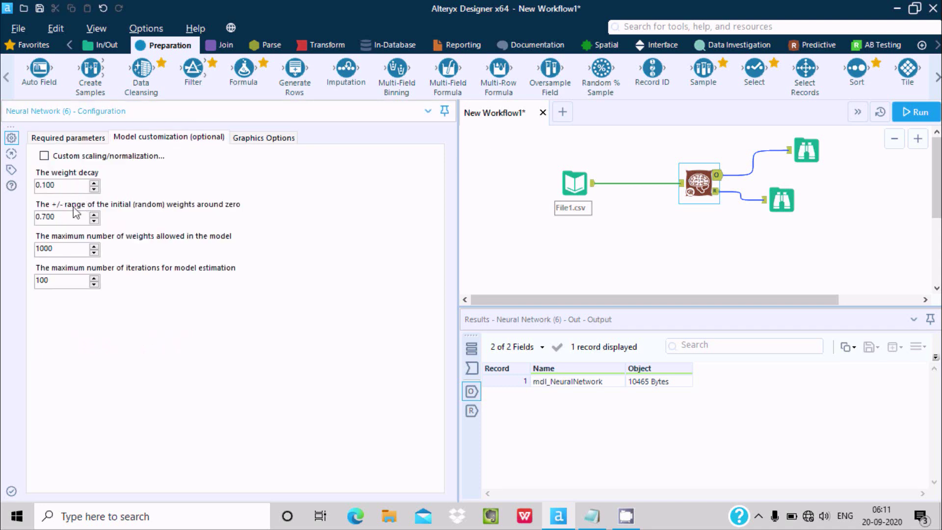
left_click(253, 138)
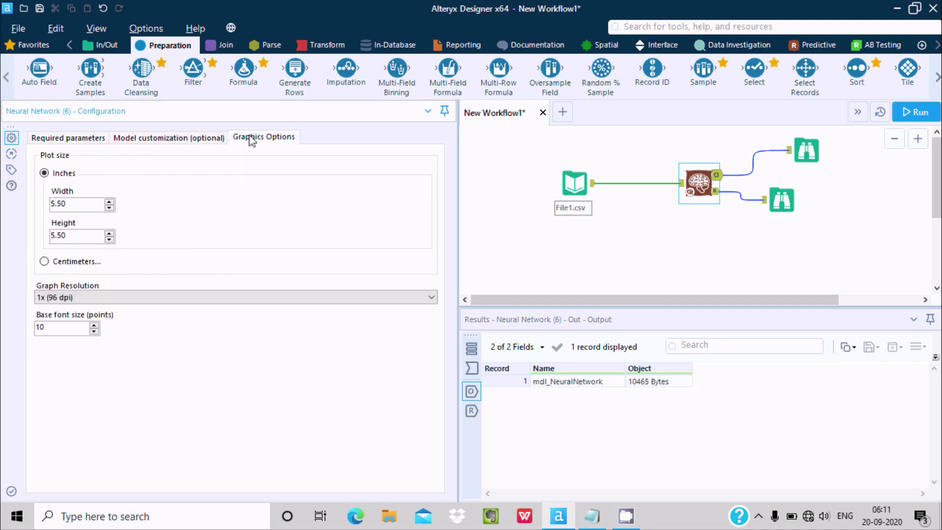
left_click(79, 298)
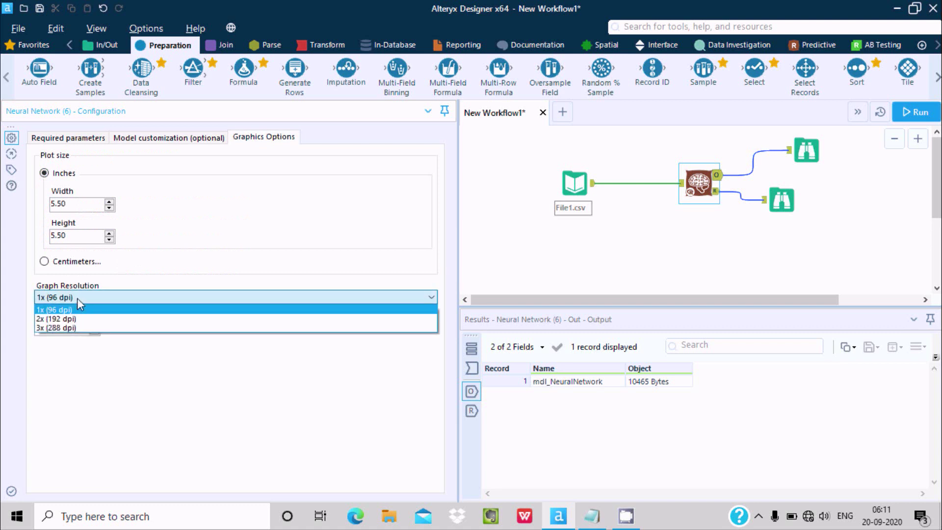
left_click(78, 298)
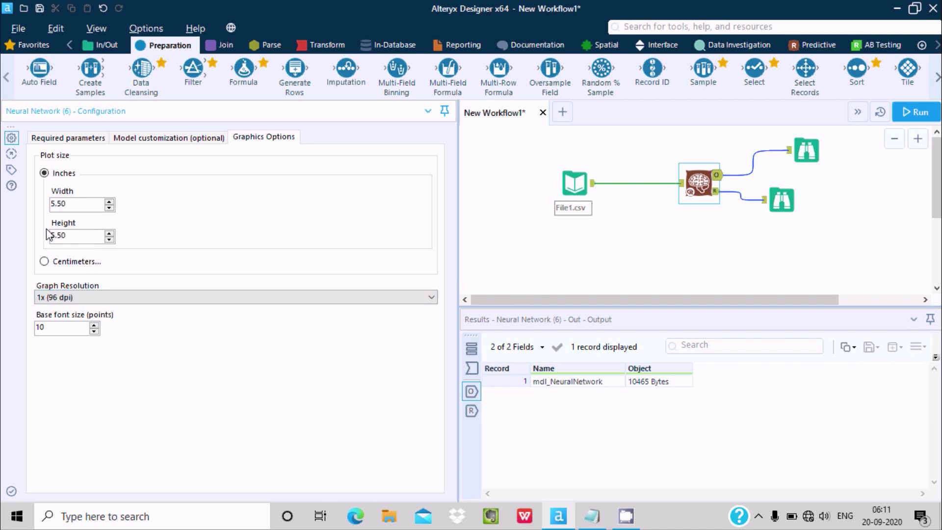
left_click(69, 138)
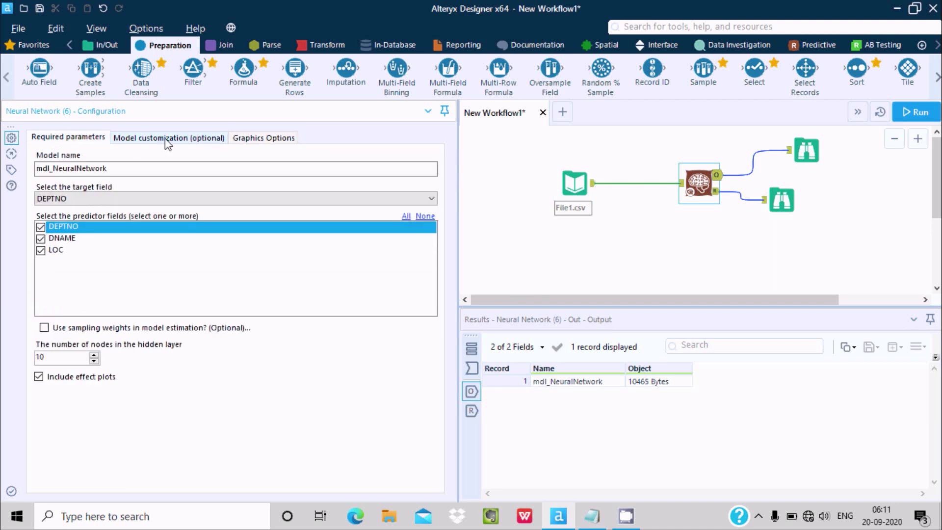
Step: Nudge the hidden-layer node count up and back down, then deselect the Neural Network tool
left_click(93, 355)
left_click(93, 363)
left_click(514, 154)
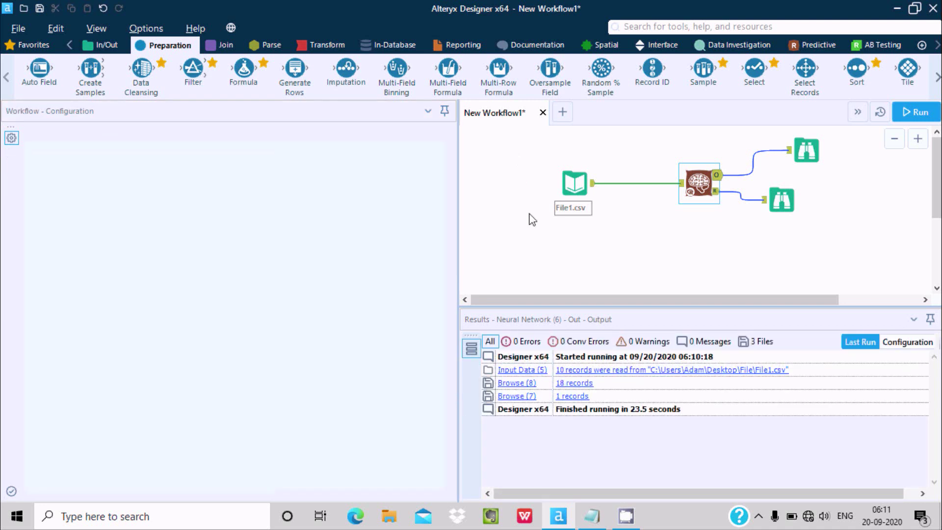